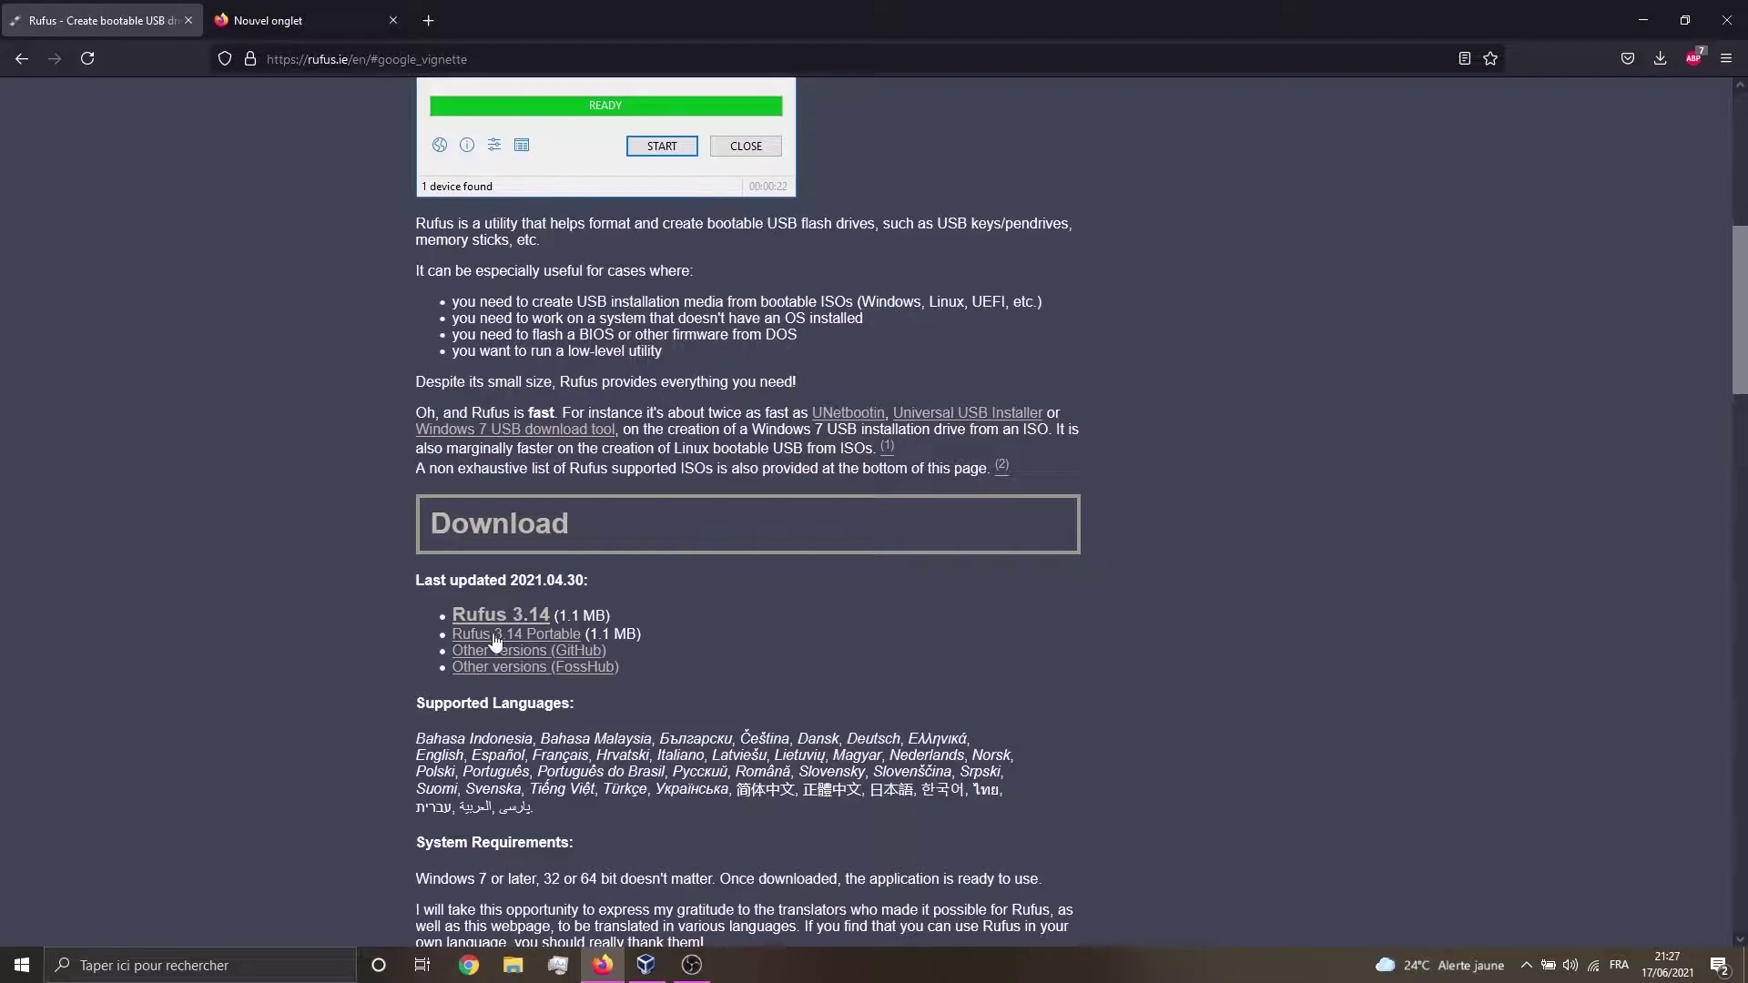
Step: Download the Rufus 3.14 executable from the Rufus site and save the file
click(502, 619)
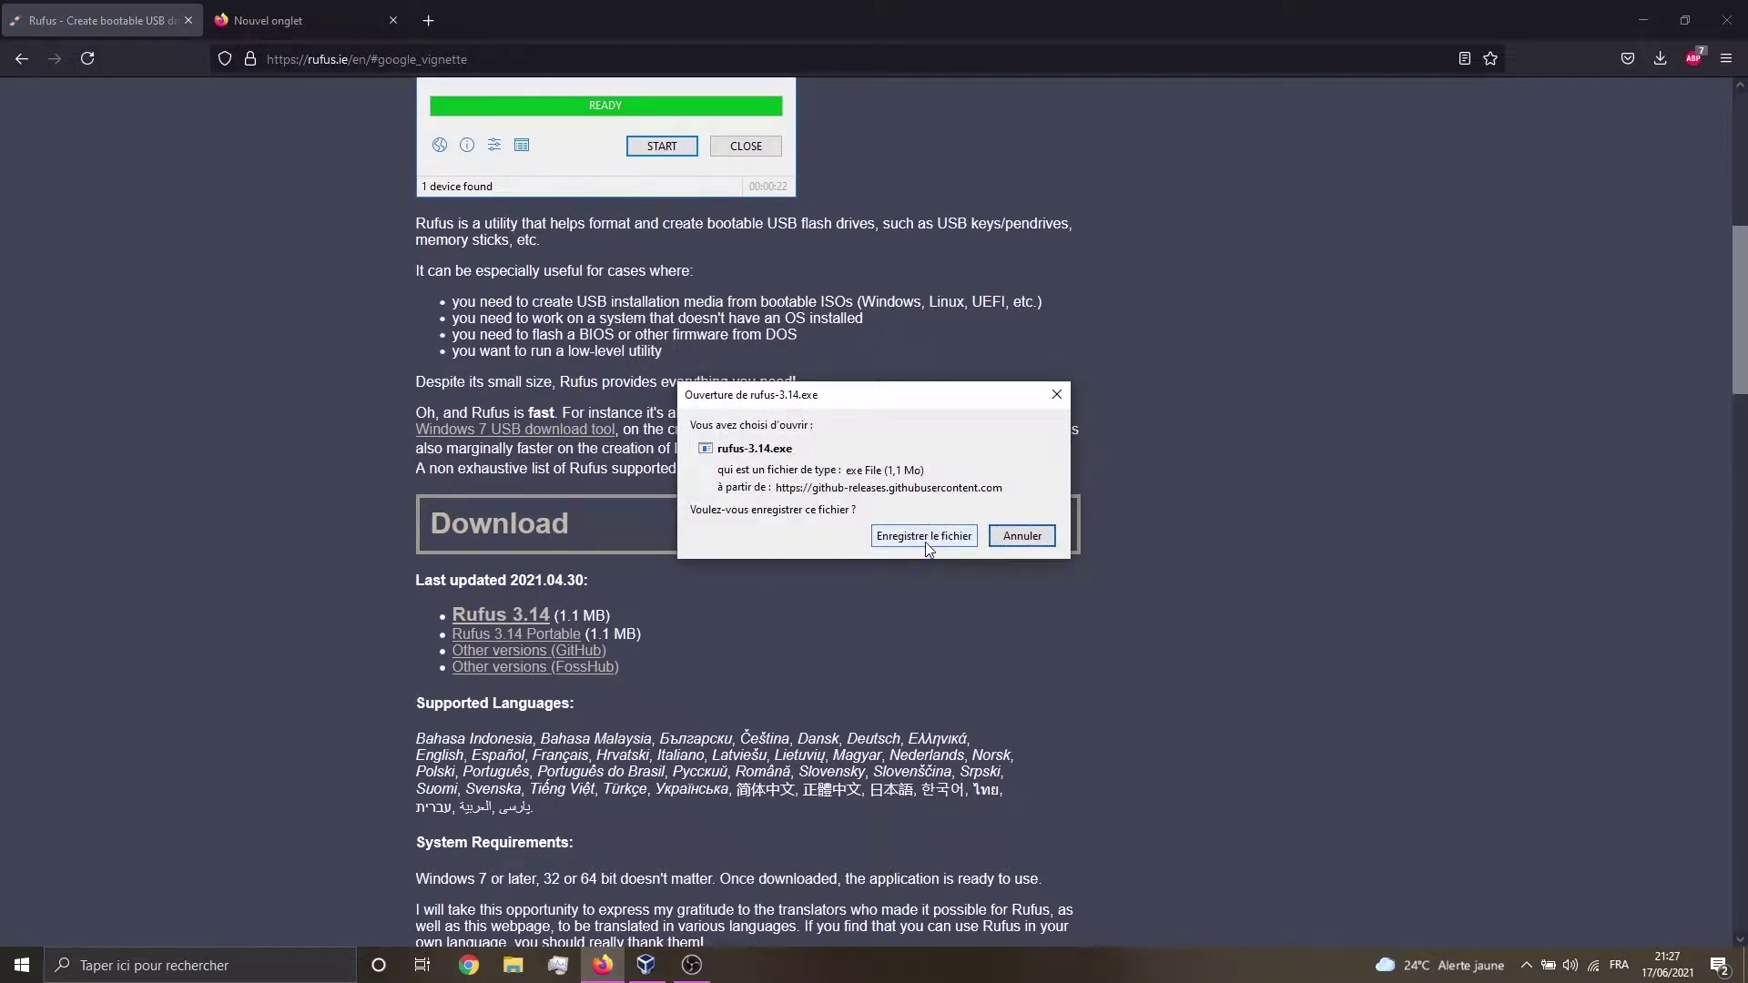
click(925, 539)
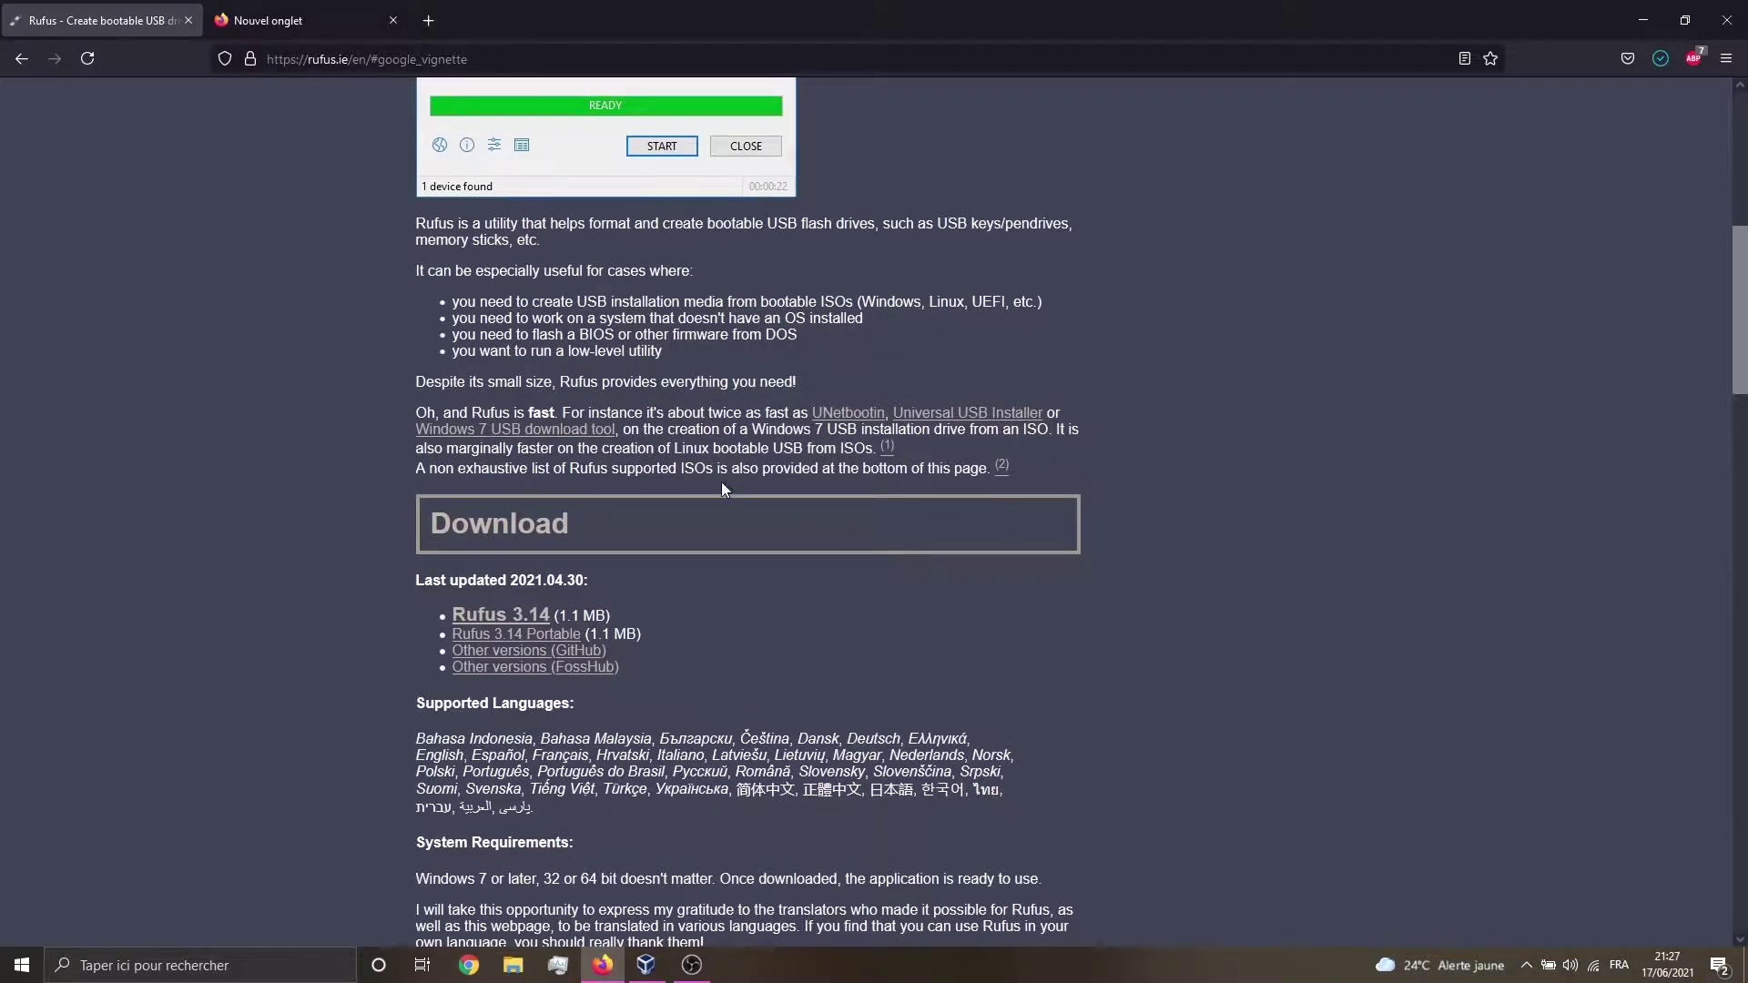
Step: Start saving the Windows 11 ISO from the prepared androidfilehost.com address in the other tab and cancel the transfer
click(263, 22)
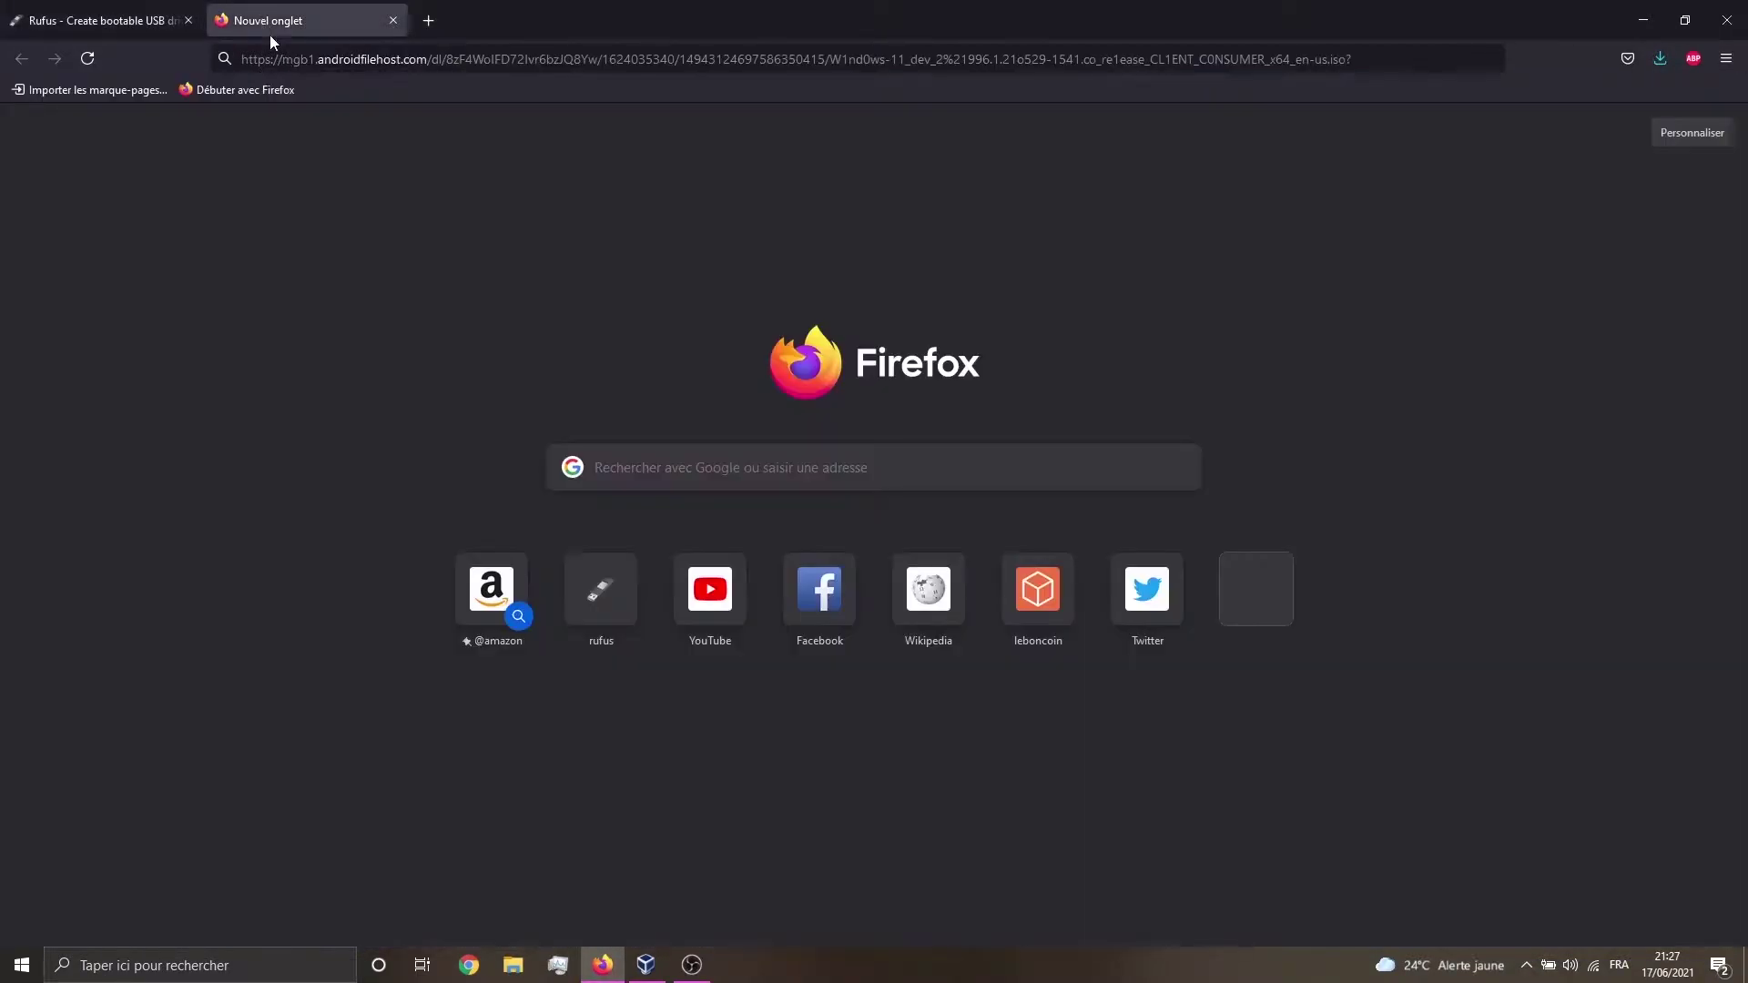
drag(249, 61, 1398, 59)
click(1398, 59)
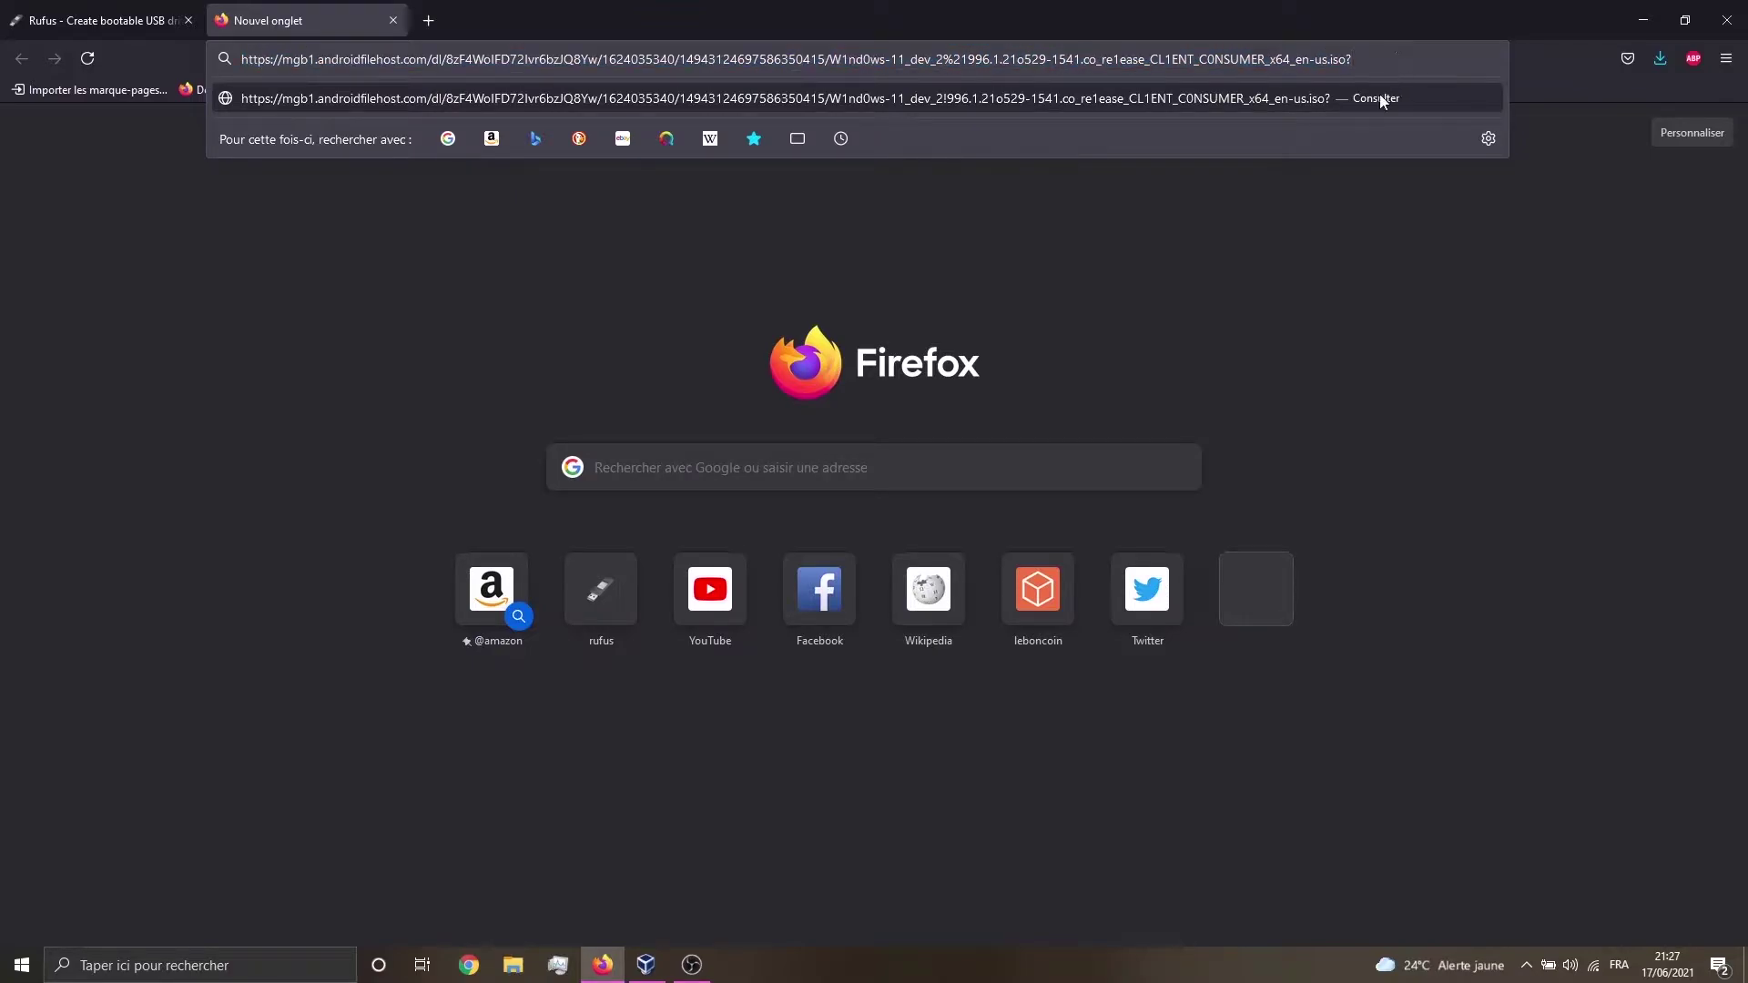
click(1379, 95)
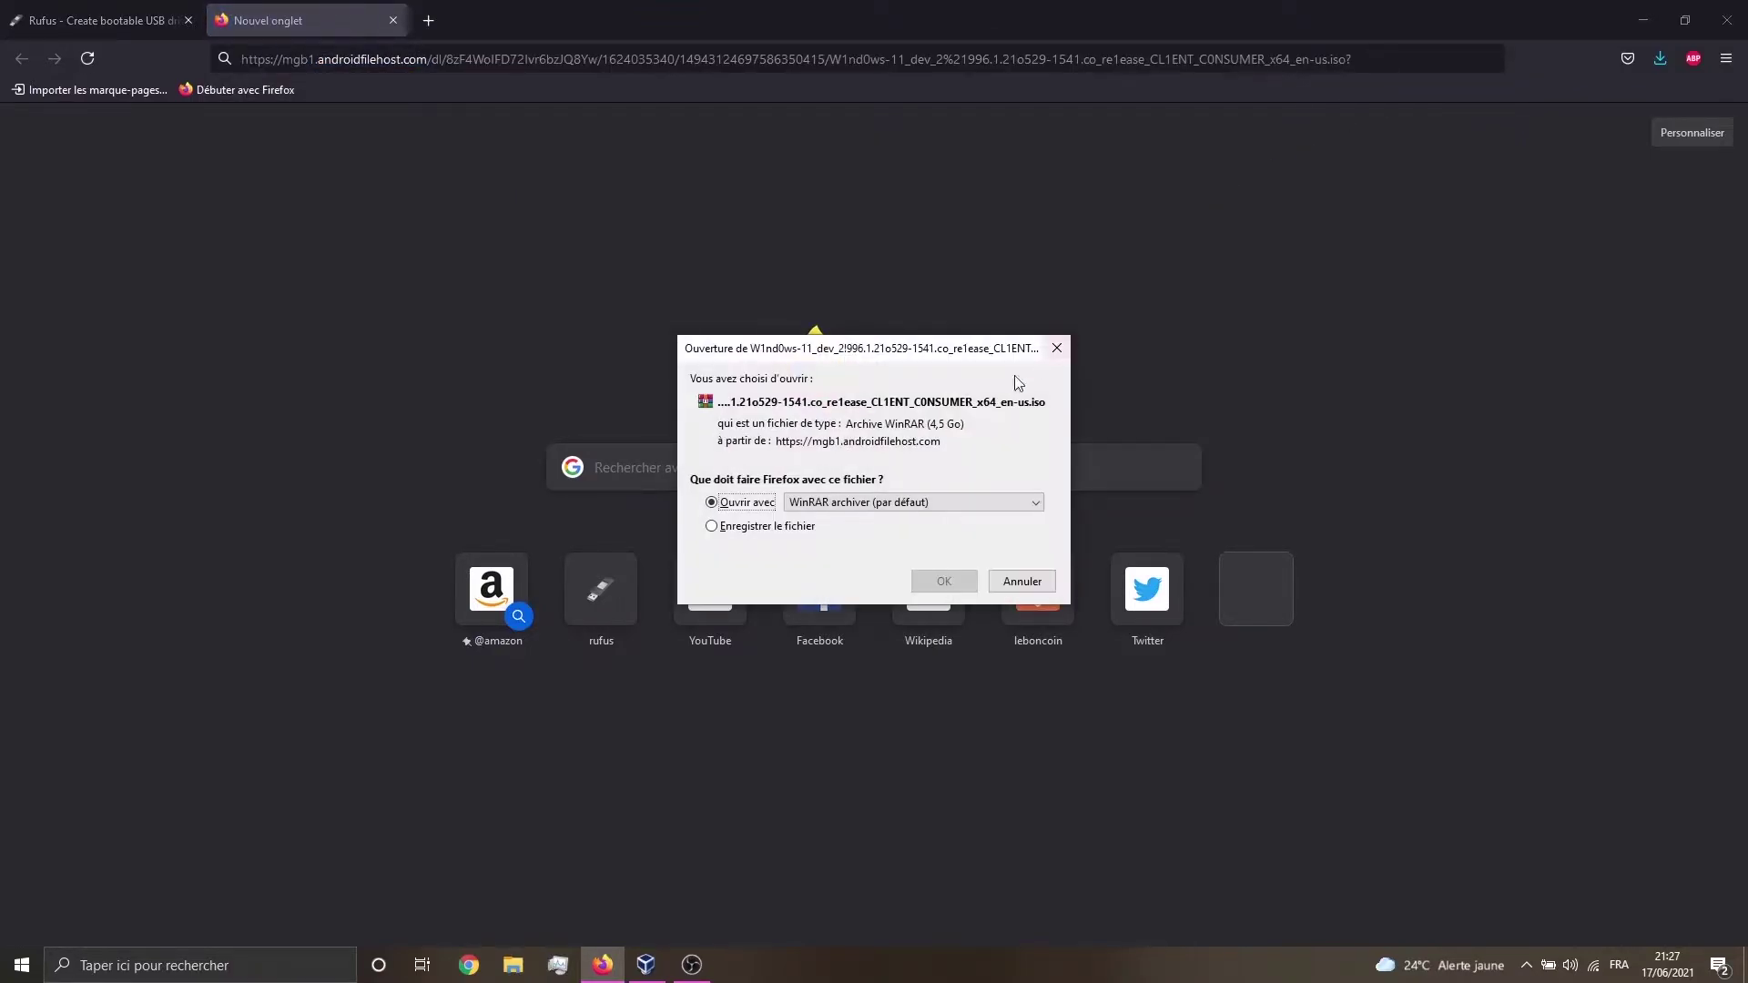
click(745, 528)
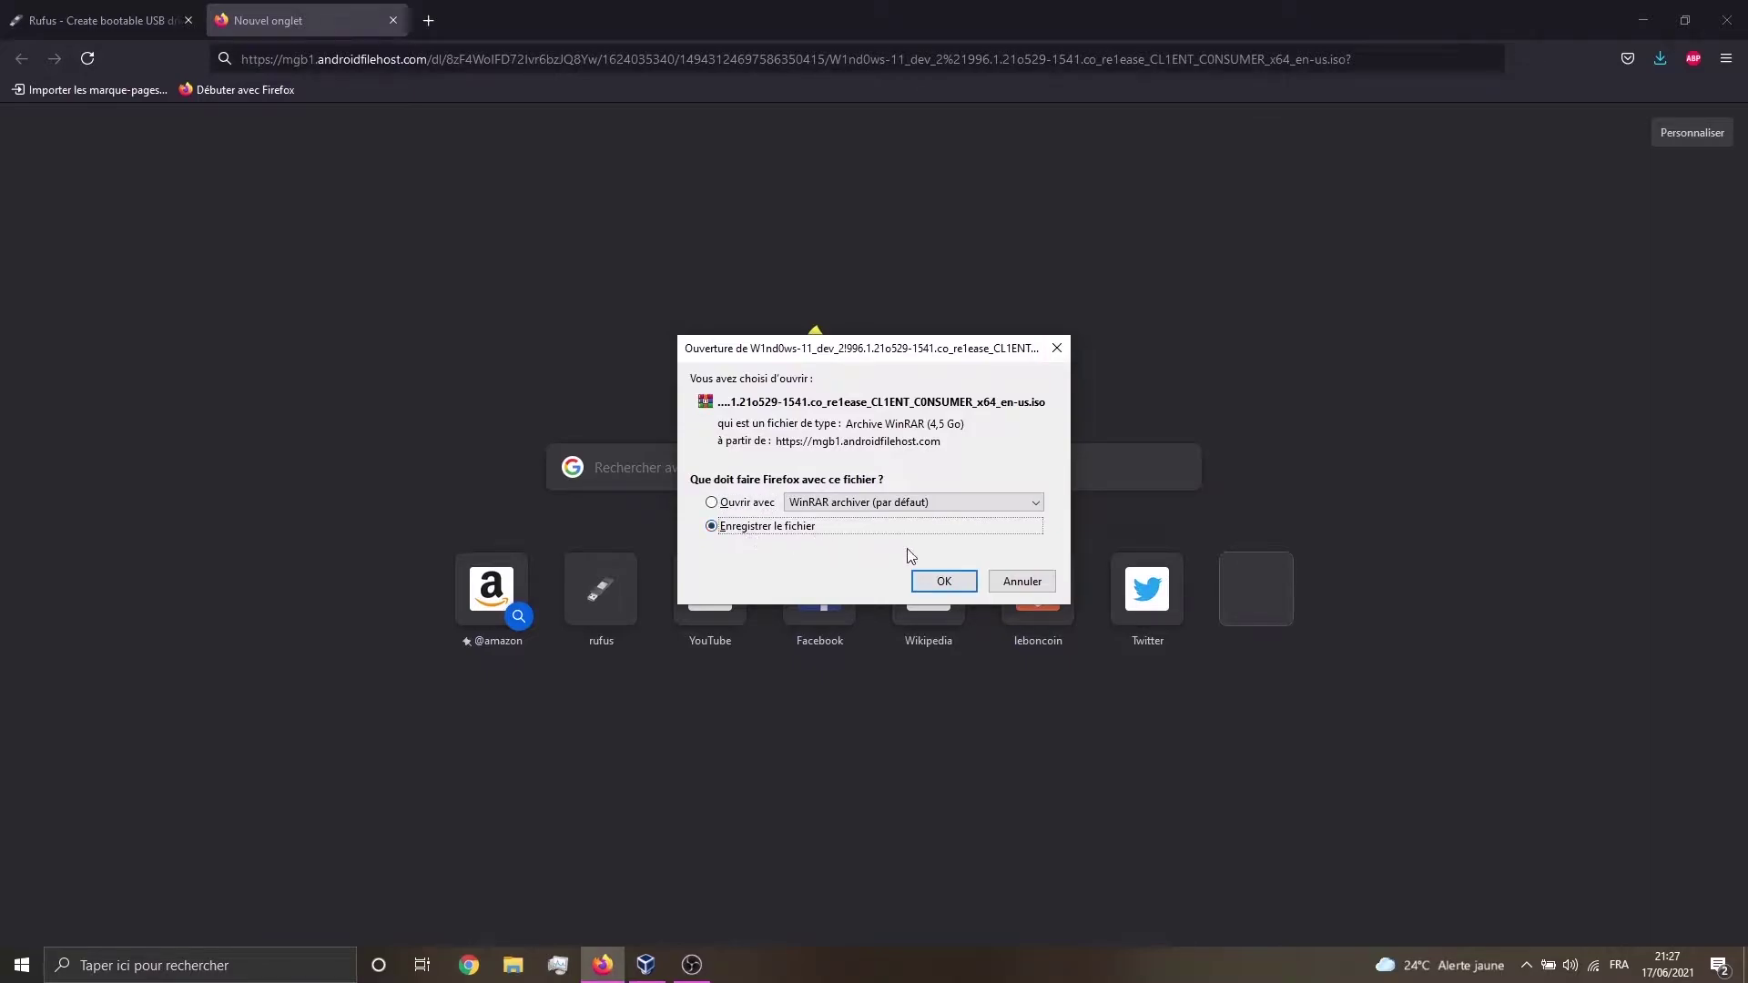
click(945, 580)
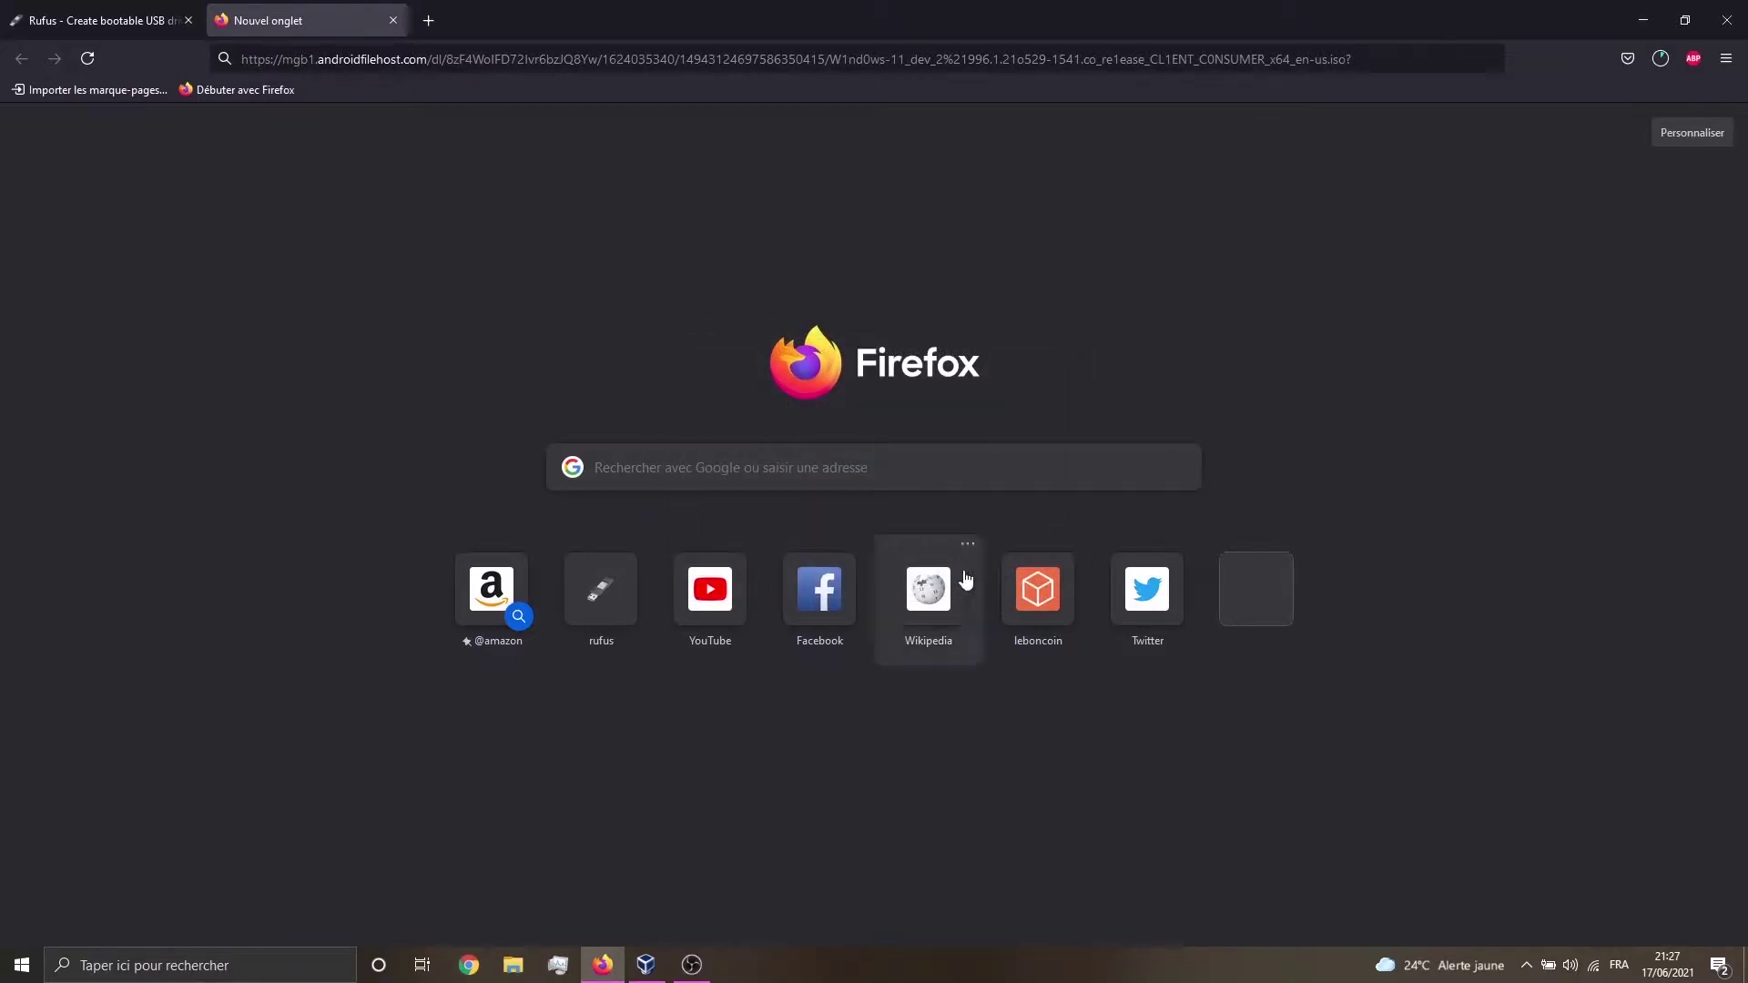
click(1662, 62)
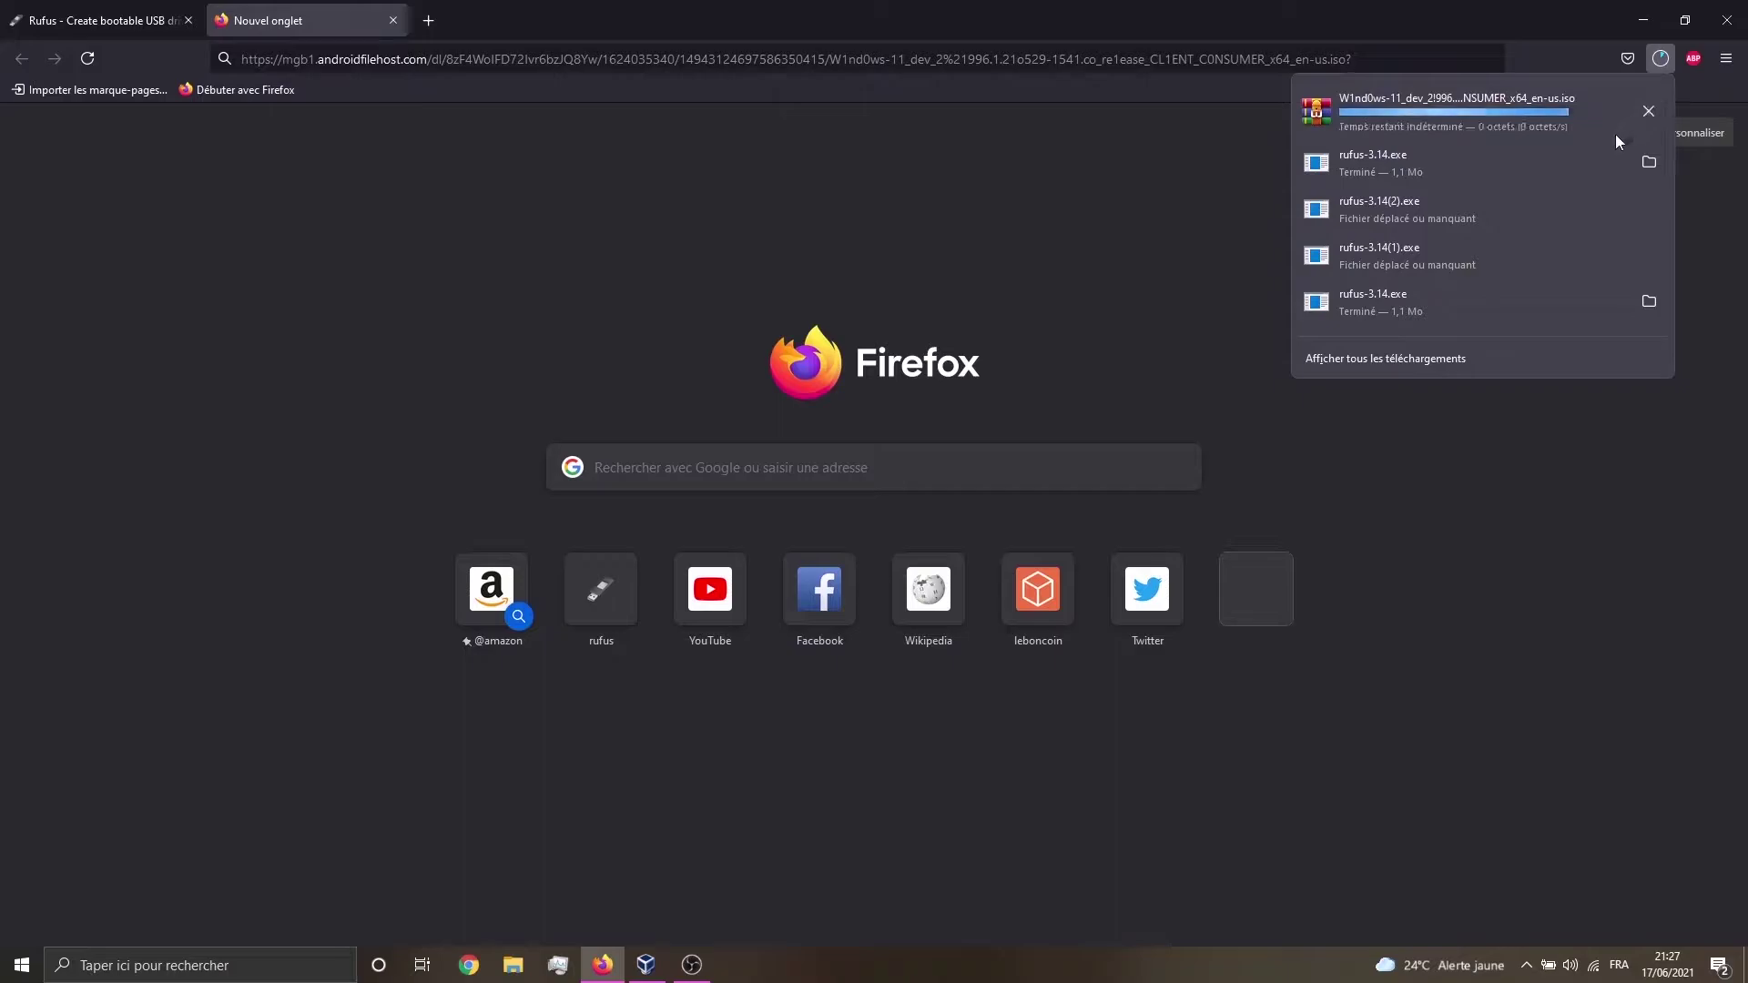
click(1647, 112)
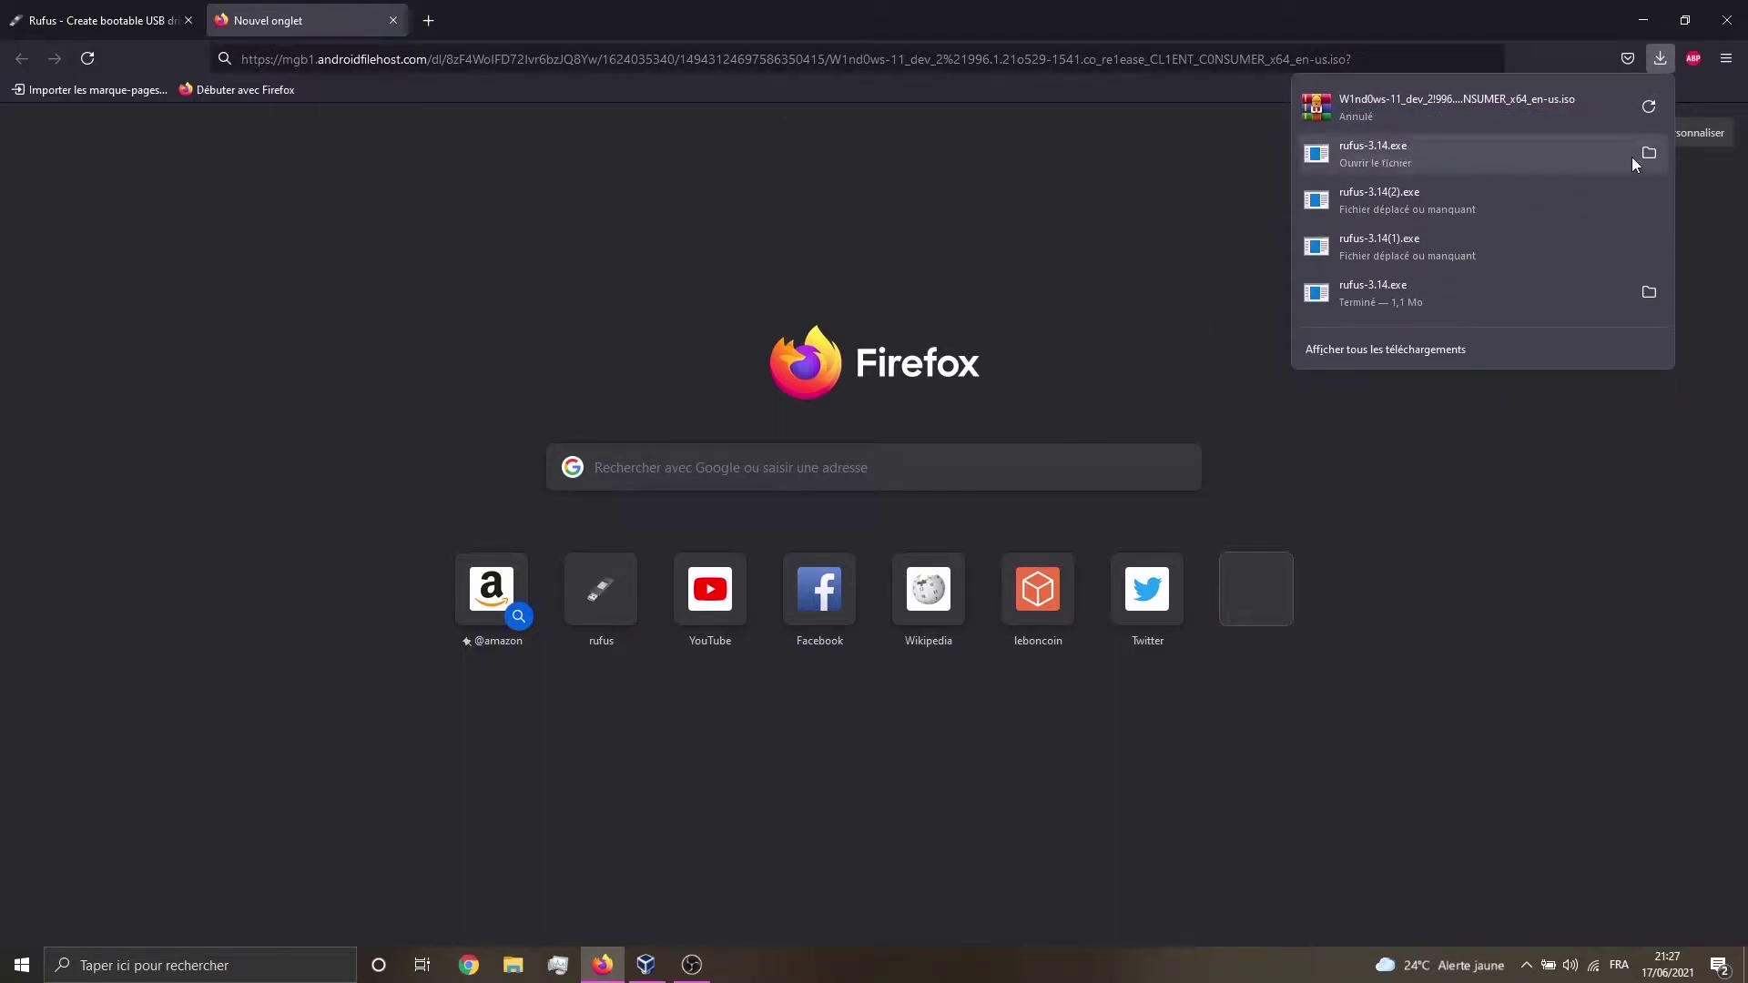
Step: Run the newly downloaded rufus-3.14.exe and minimize the browser window covering it
click(1589, 164)
drag(694, 8, 655, 475)
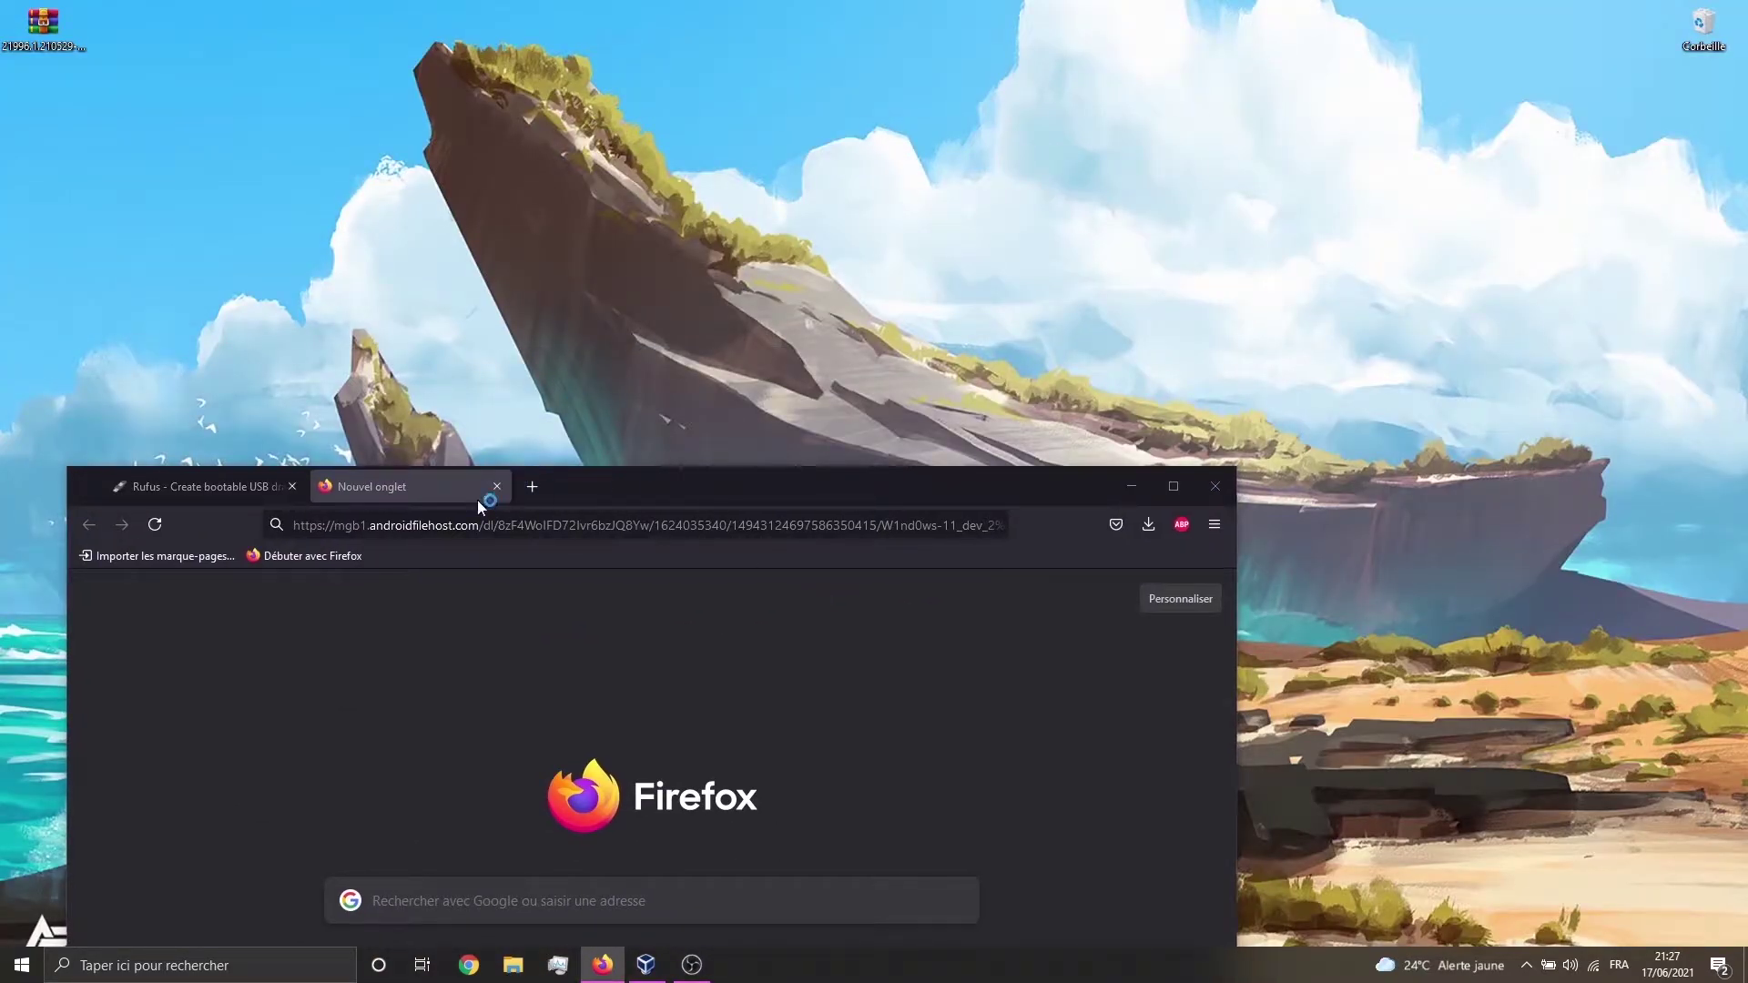
drag(639, 492, 565, 518)
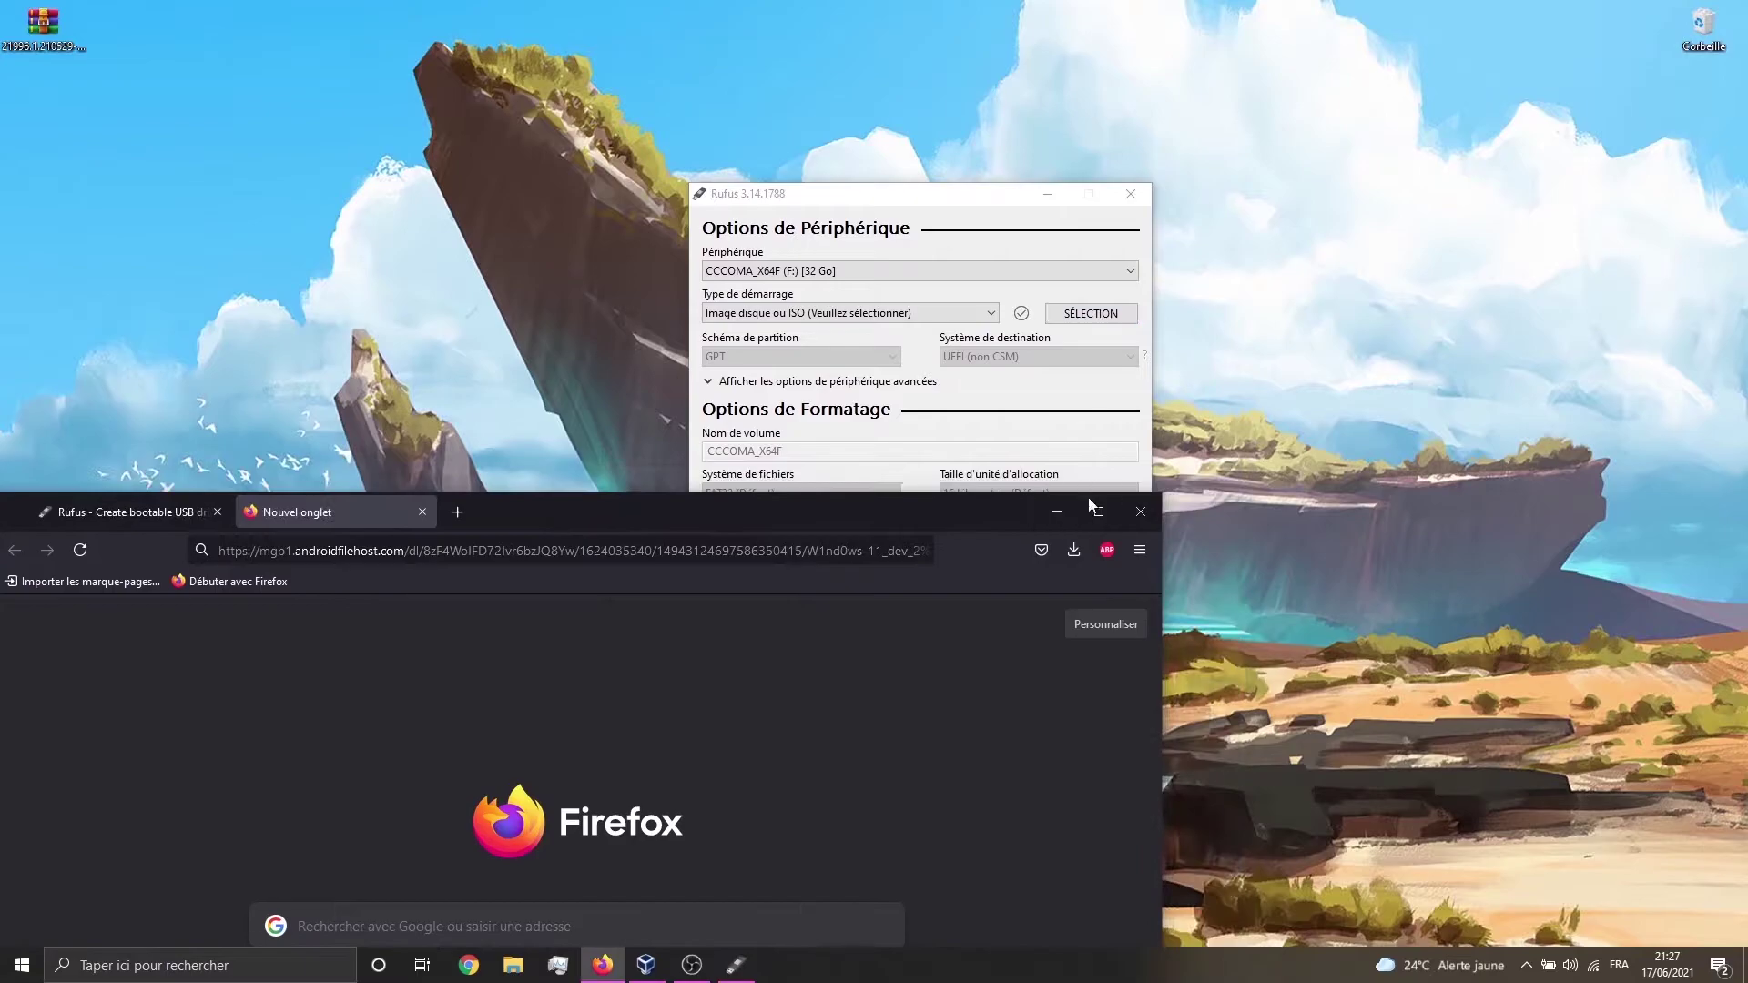
click(1058, 513)
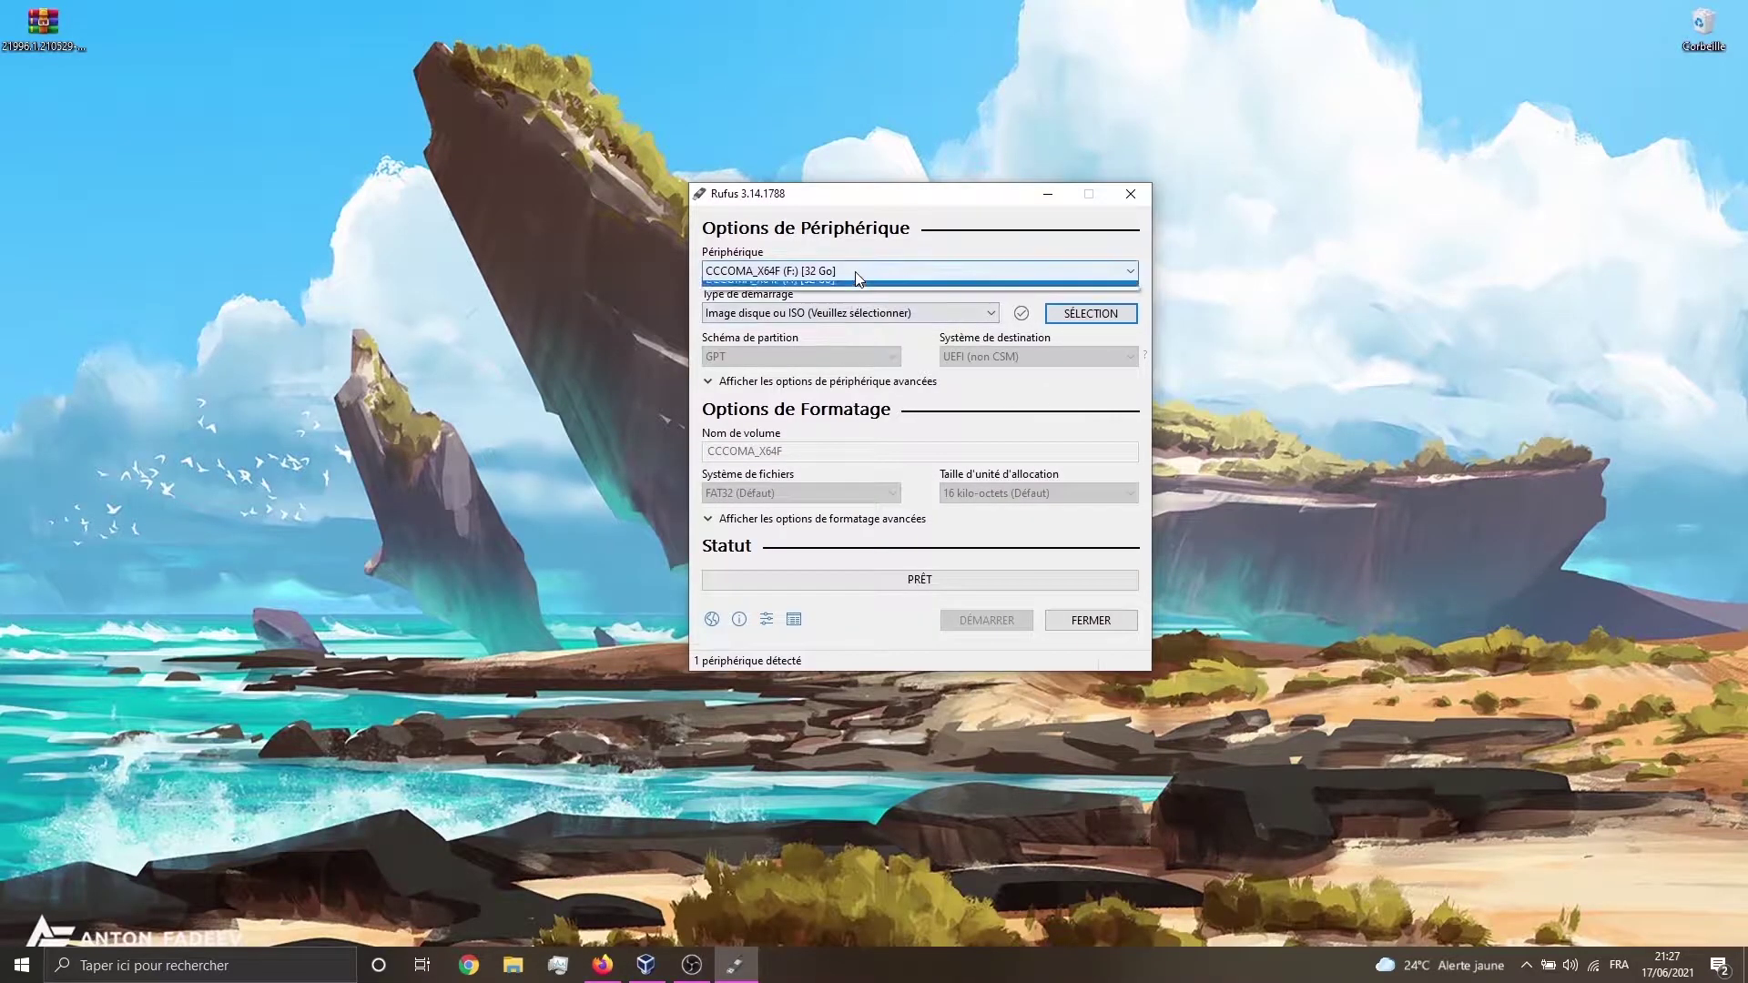
Step: Choose the 32 GB USB drive CCCOMA_X64F (F:) as the device and load the desktop's 21996.1 ISO as its boot image
click(854, 271)
click(844, 284)
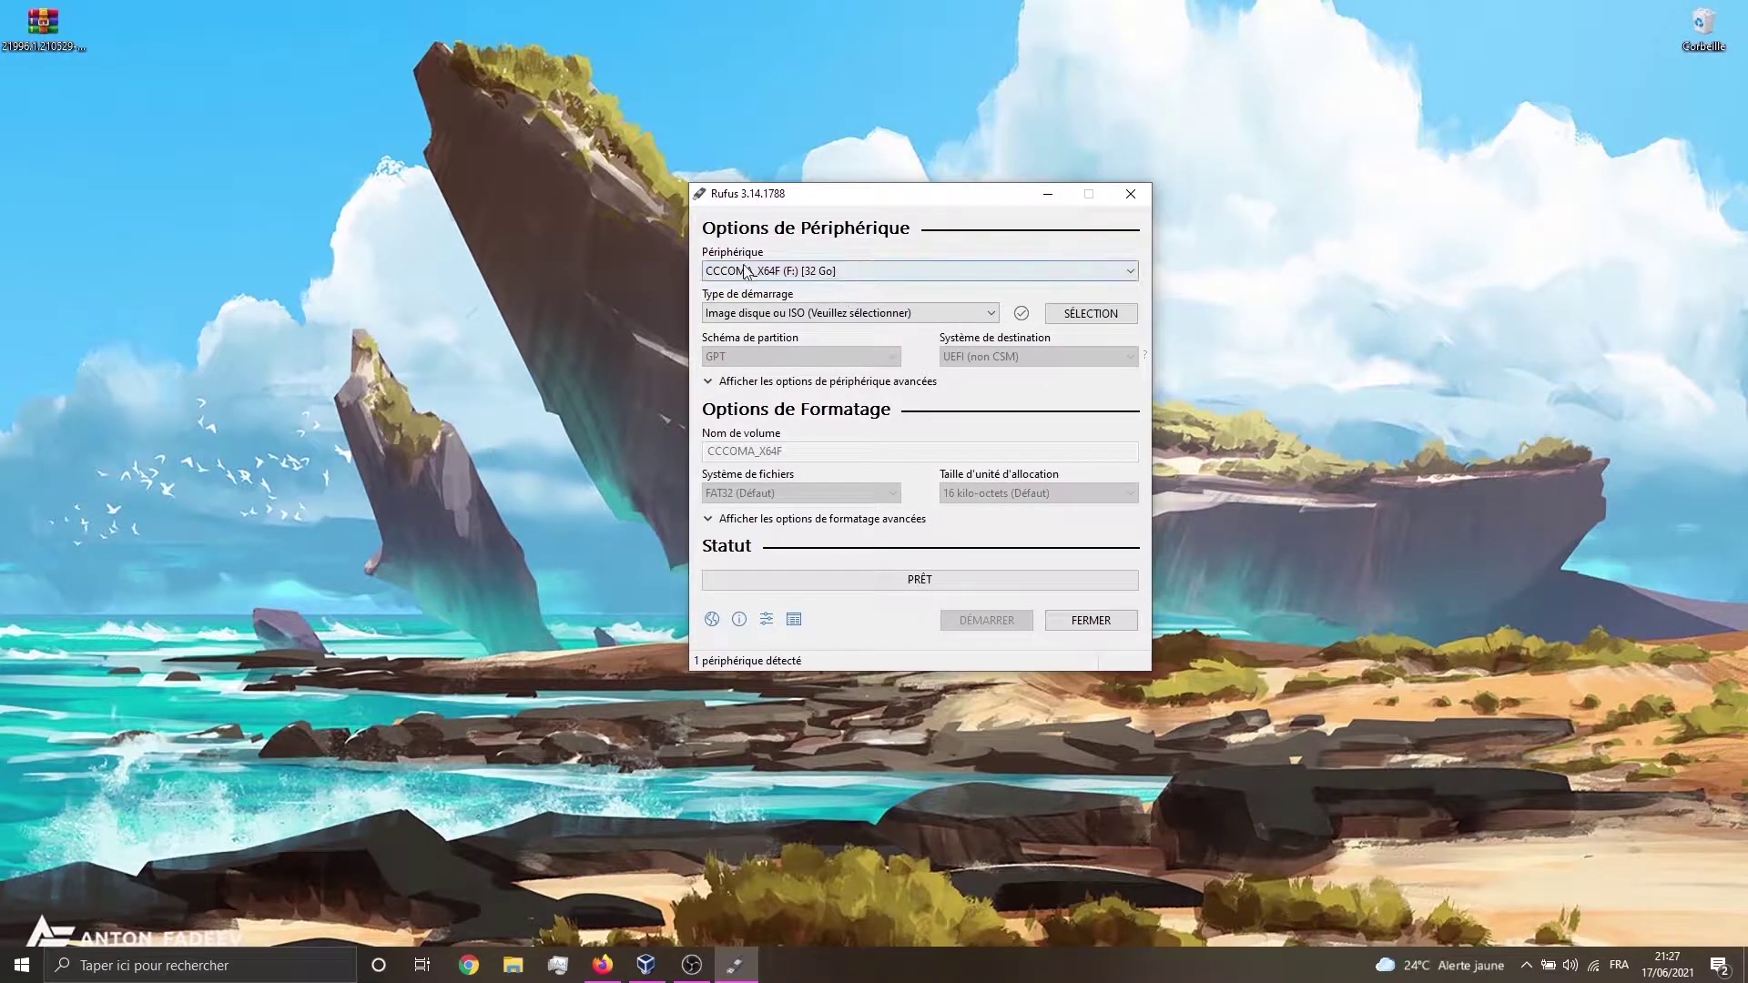
drag(42, 23, 738, 313)
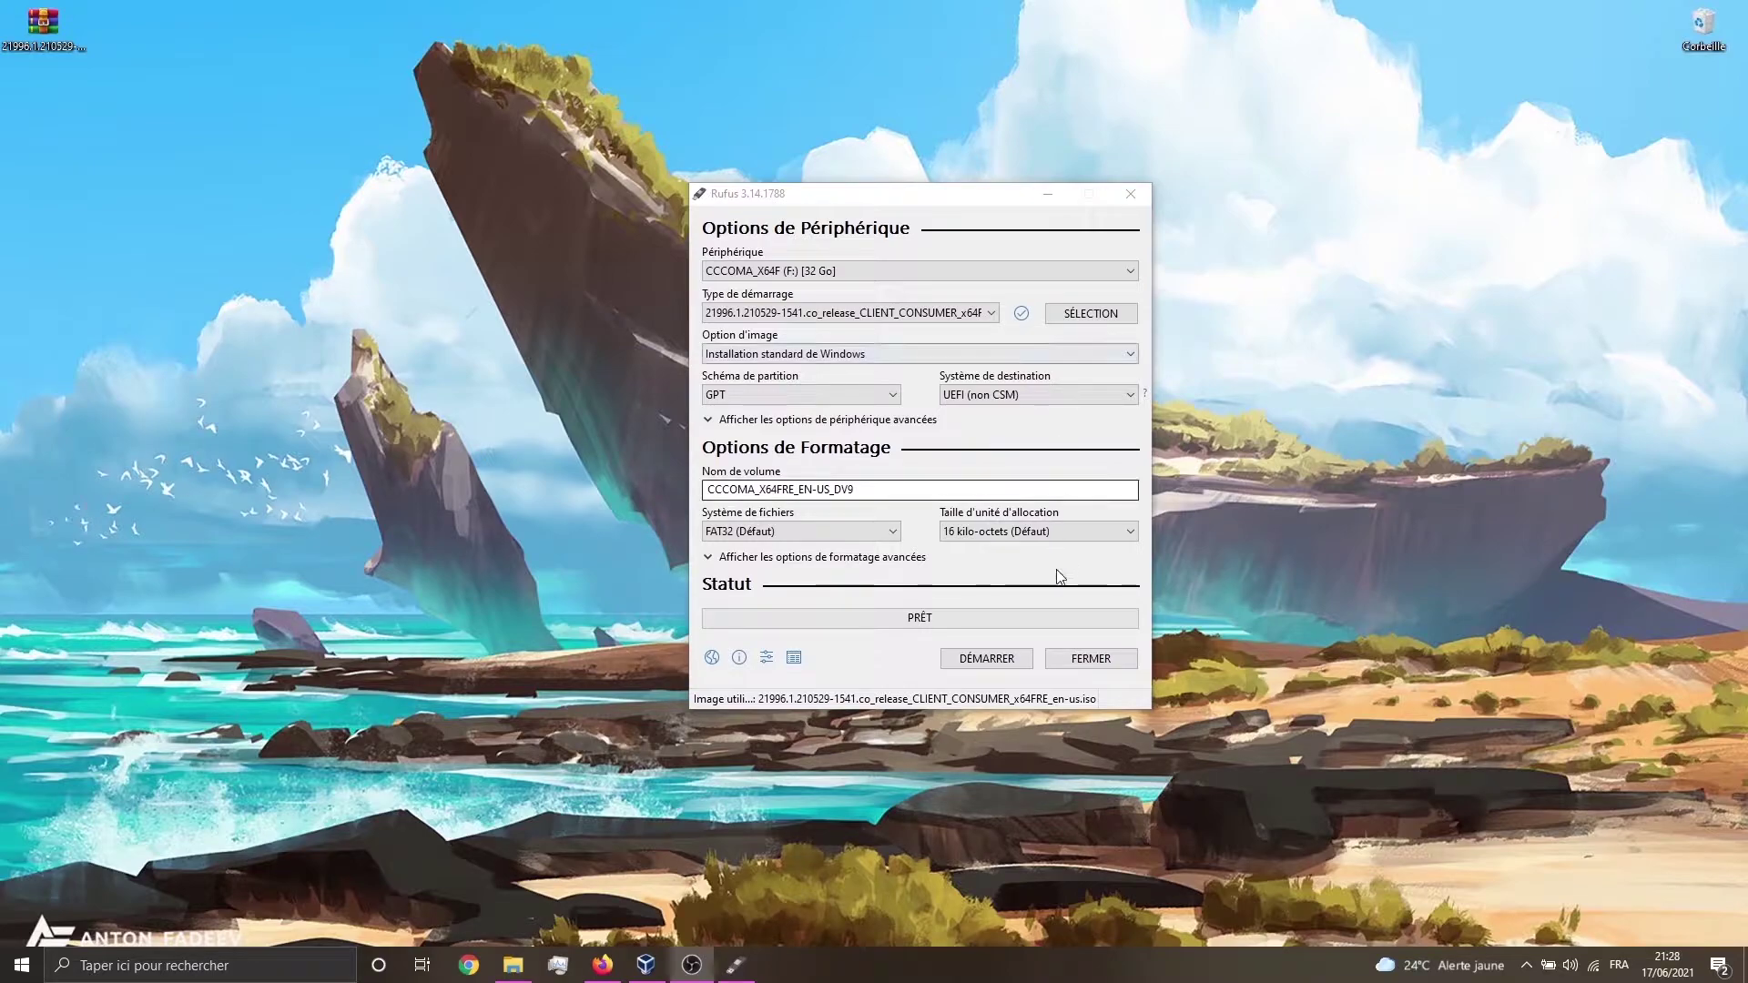
Step: Write the Windows image to the USB drive, accepting the erasure of its data, and close Rufus when it is done
click(986, 661)
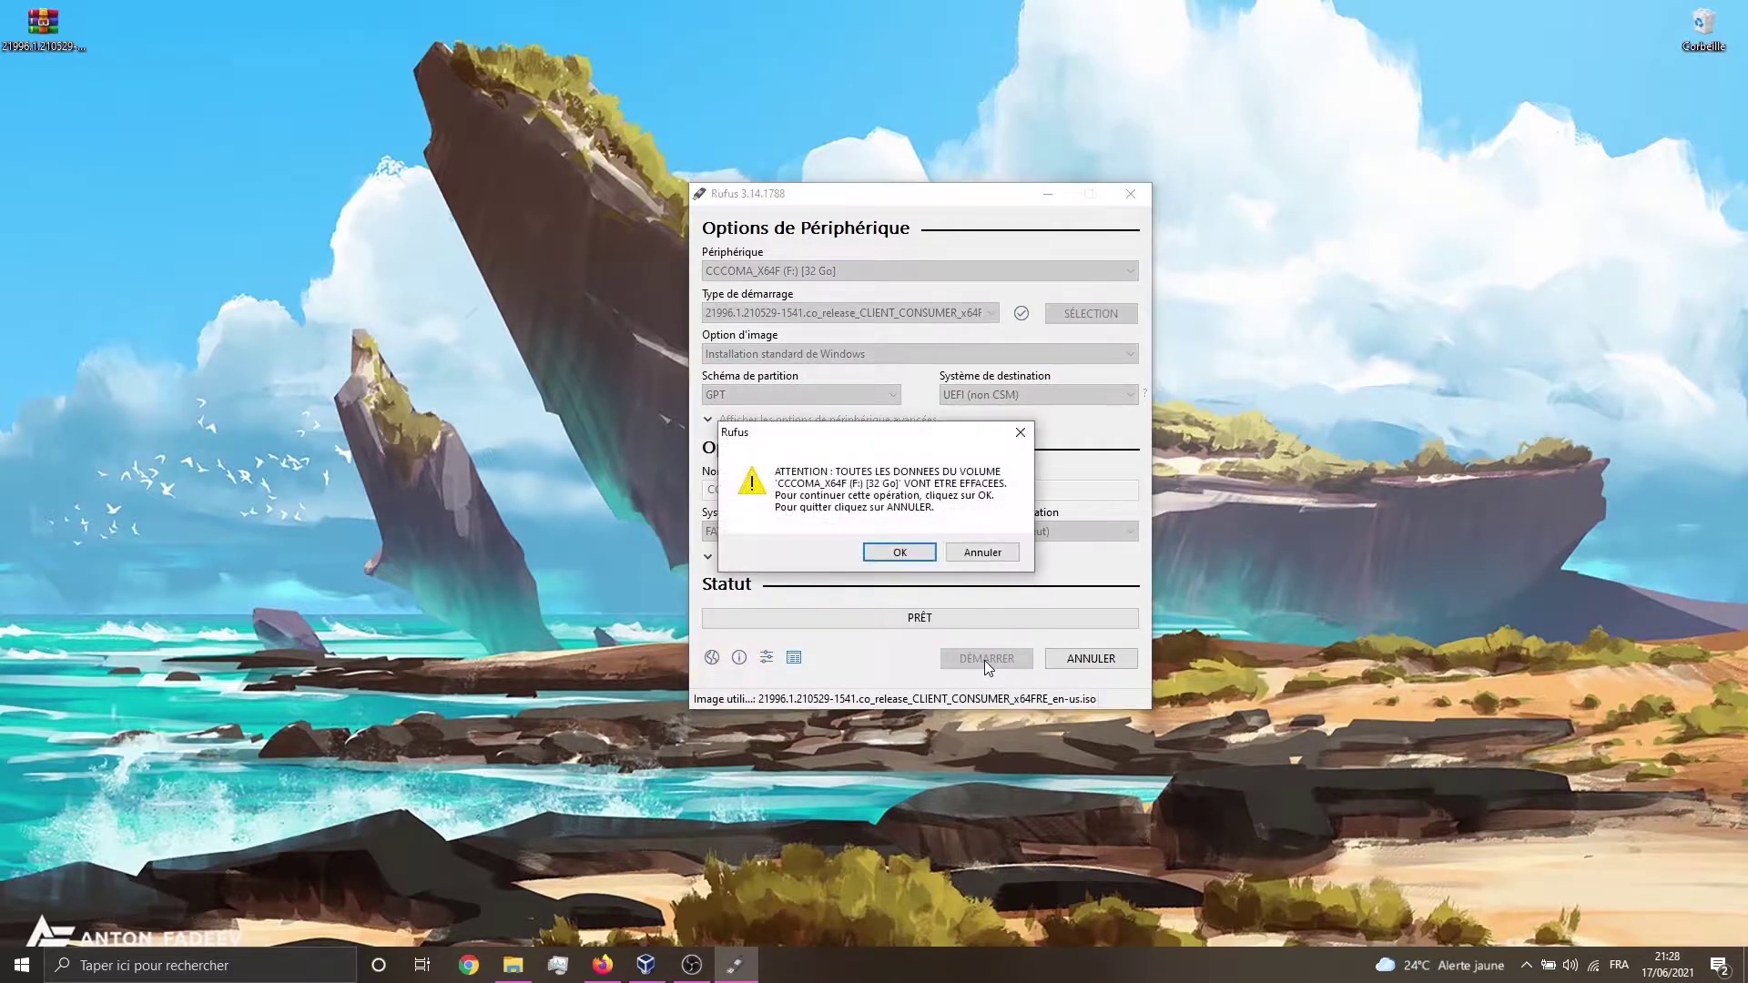
click(904, 561)
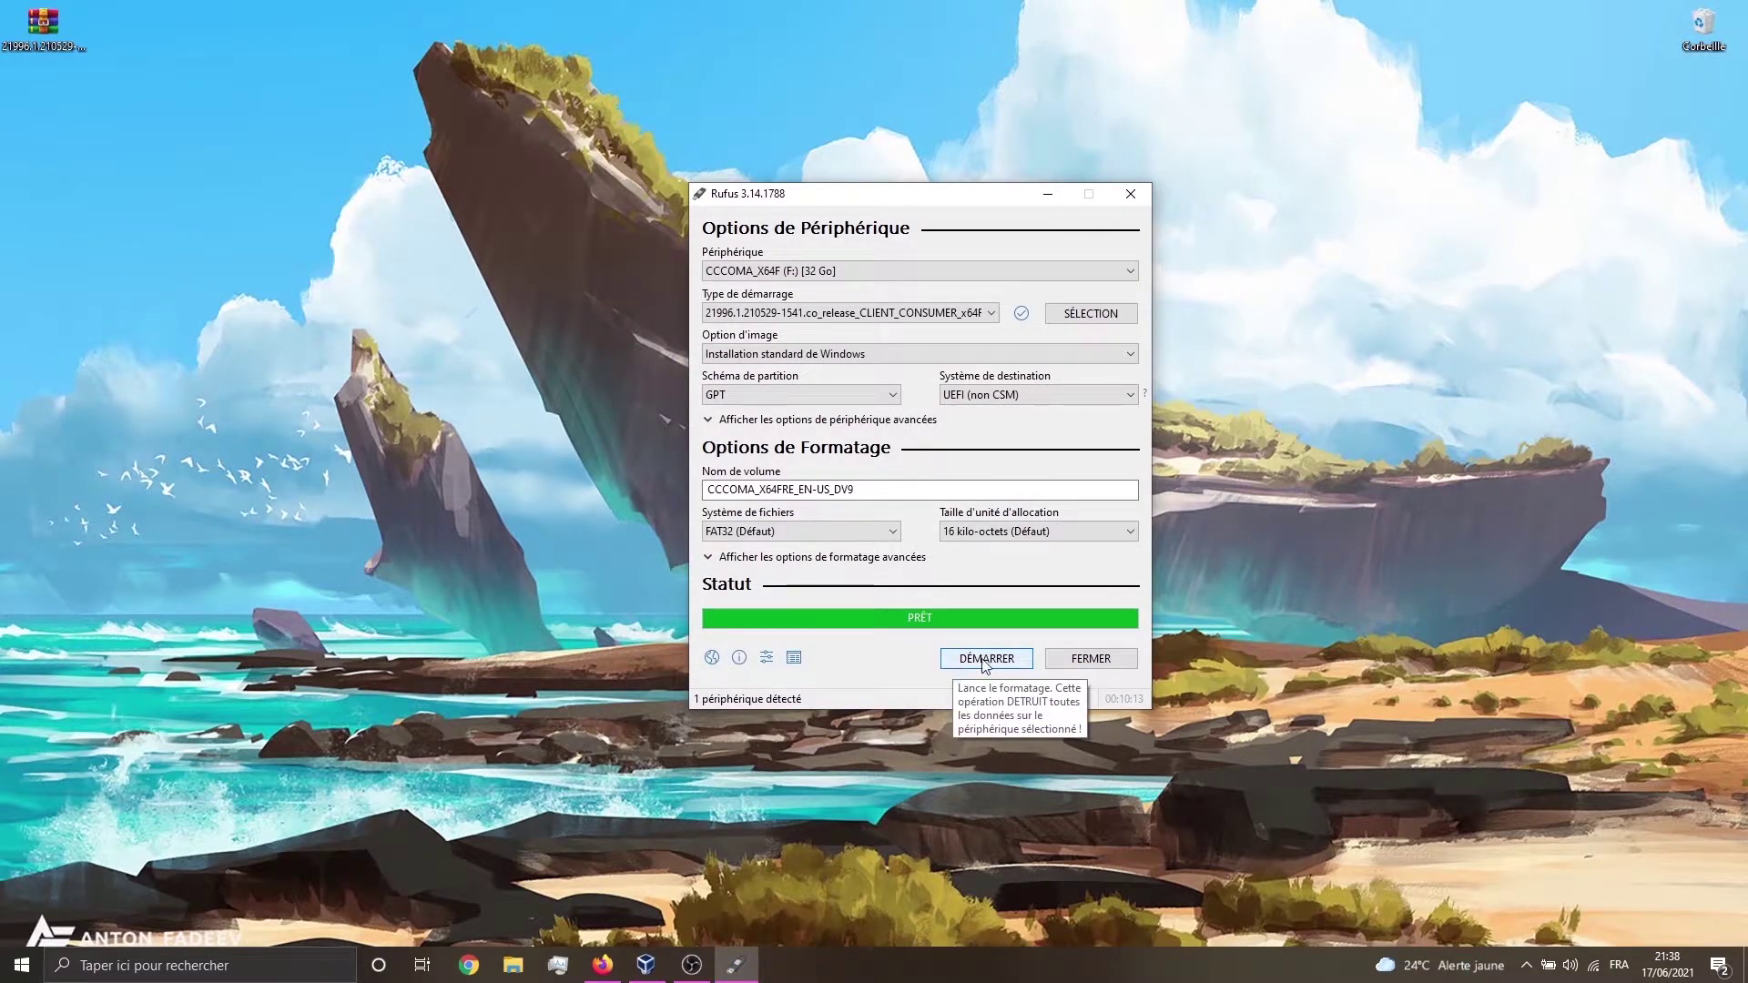
click(1130, 193)
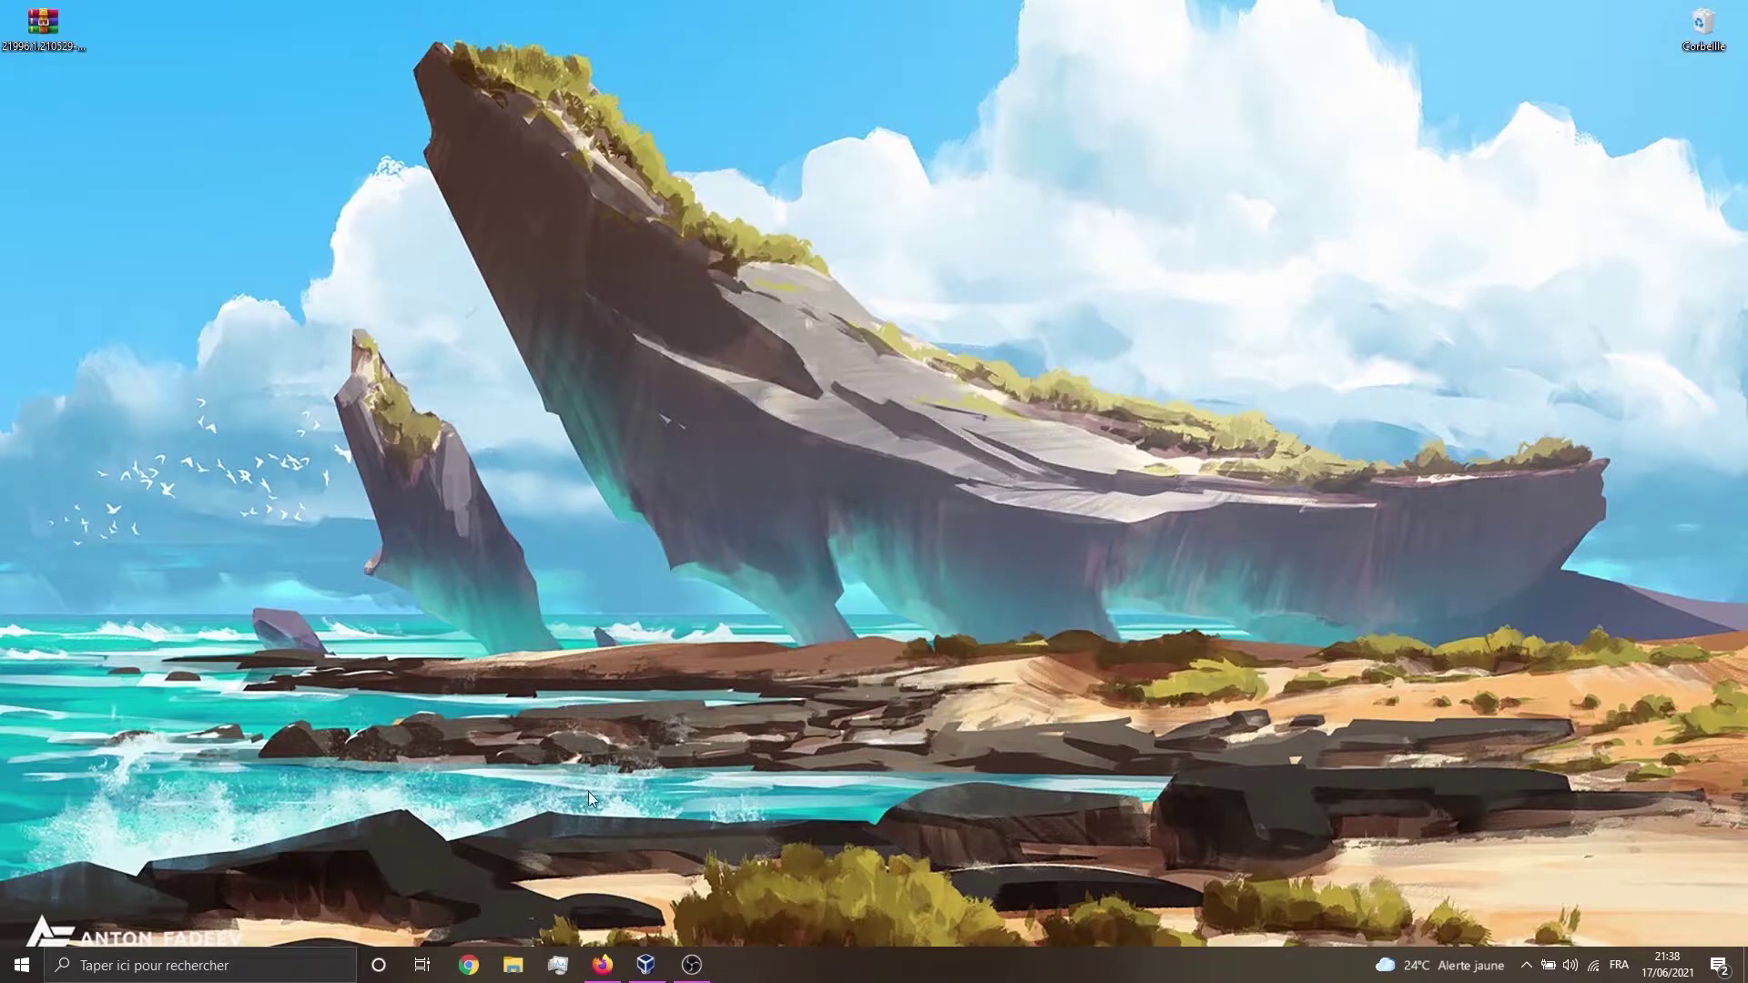
Step: Examine the files written to the CCCOMA_X64F (F:) USB drive in File Explorer and close the window
click(516, 967)
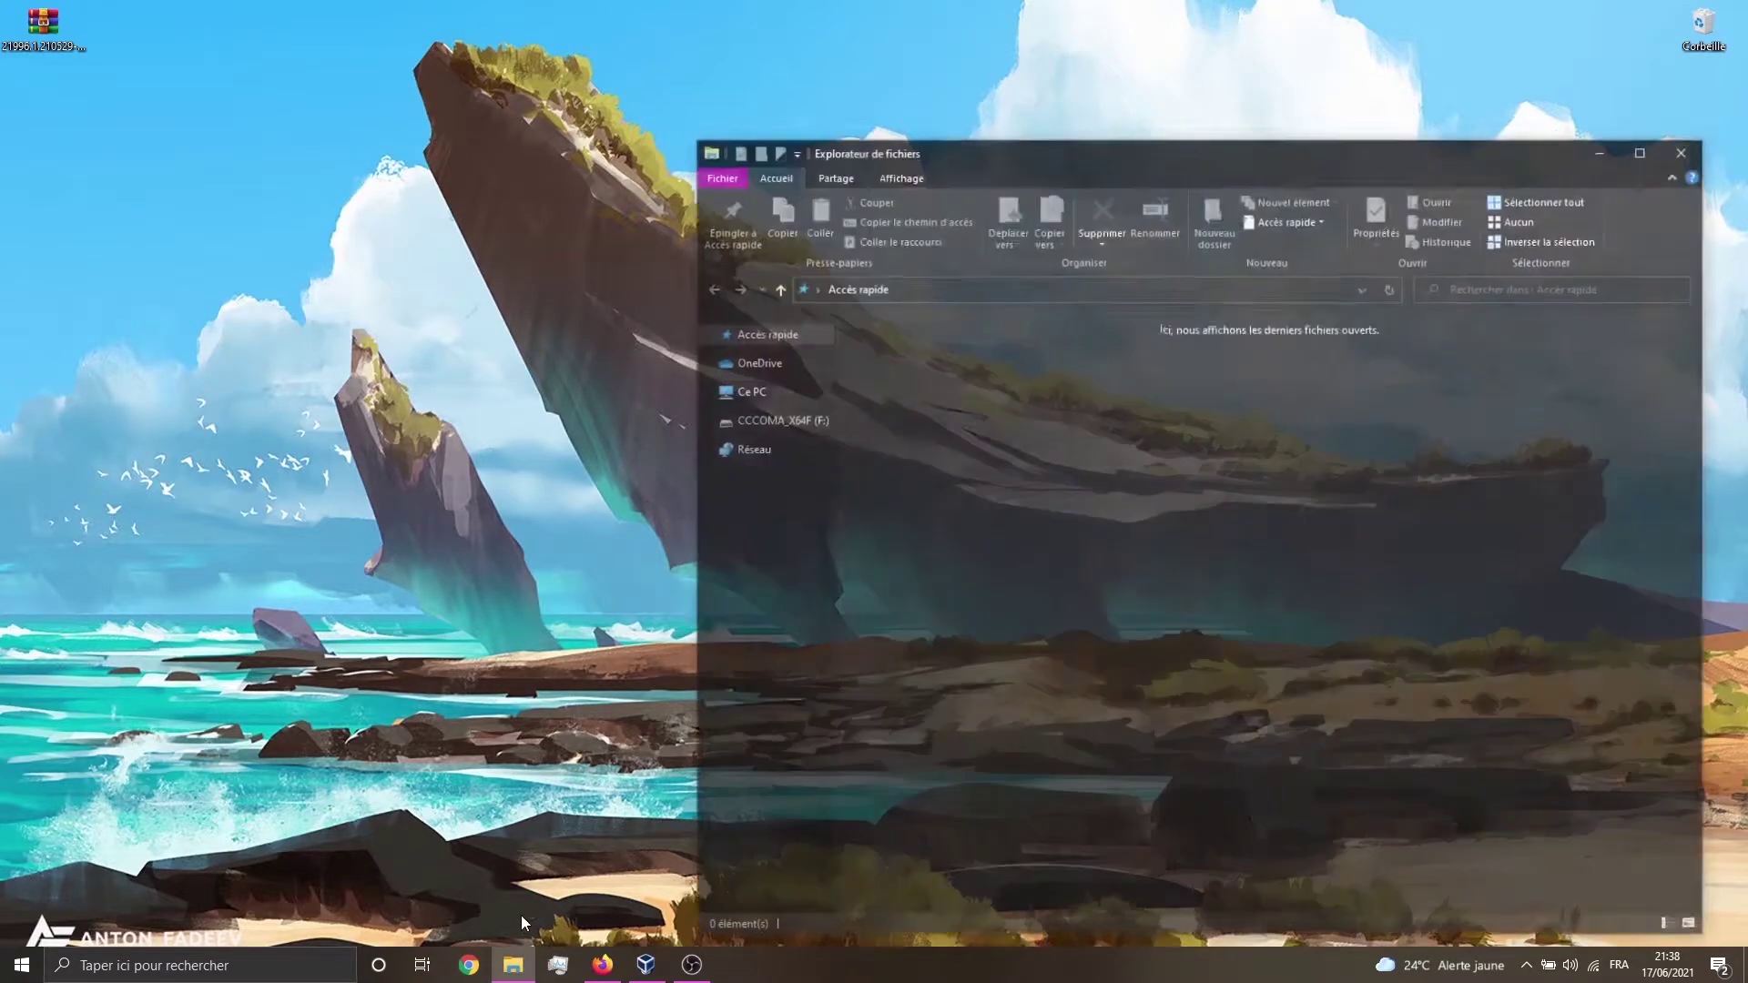
click(781, 608)
drag(937, 588, 1260, 382)
click(1209, 679)
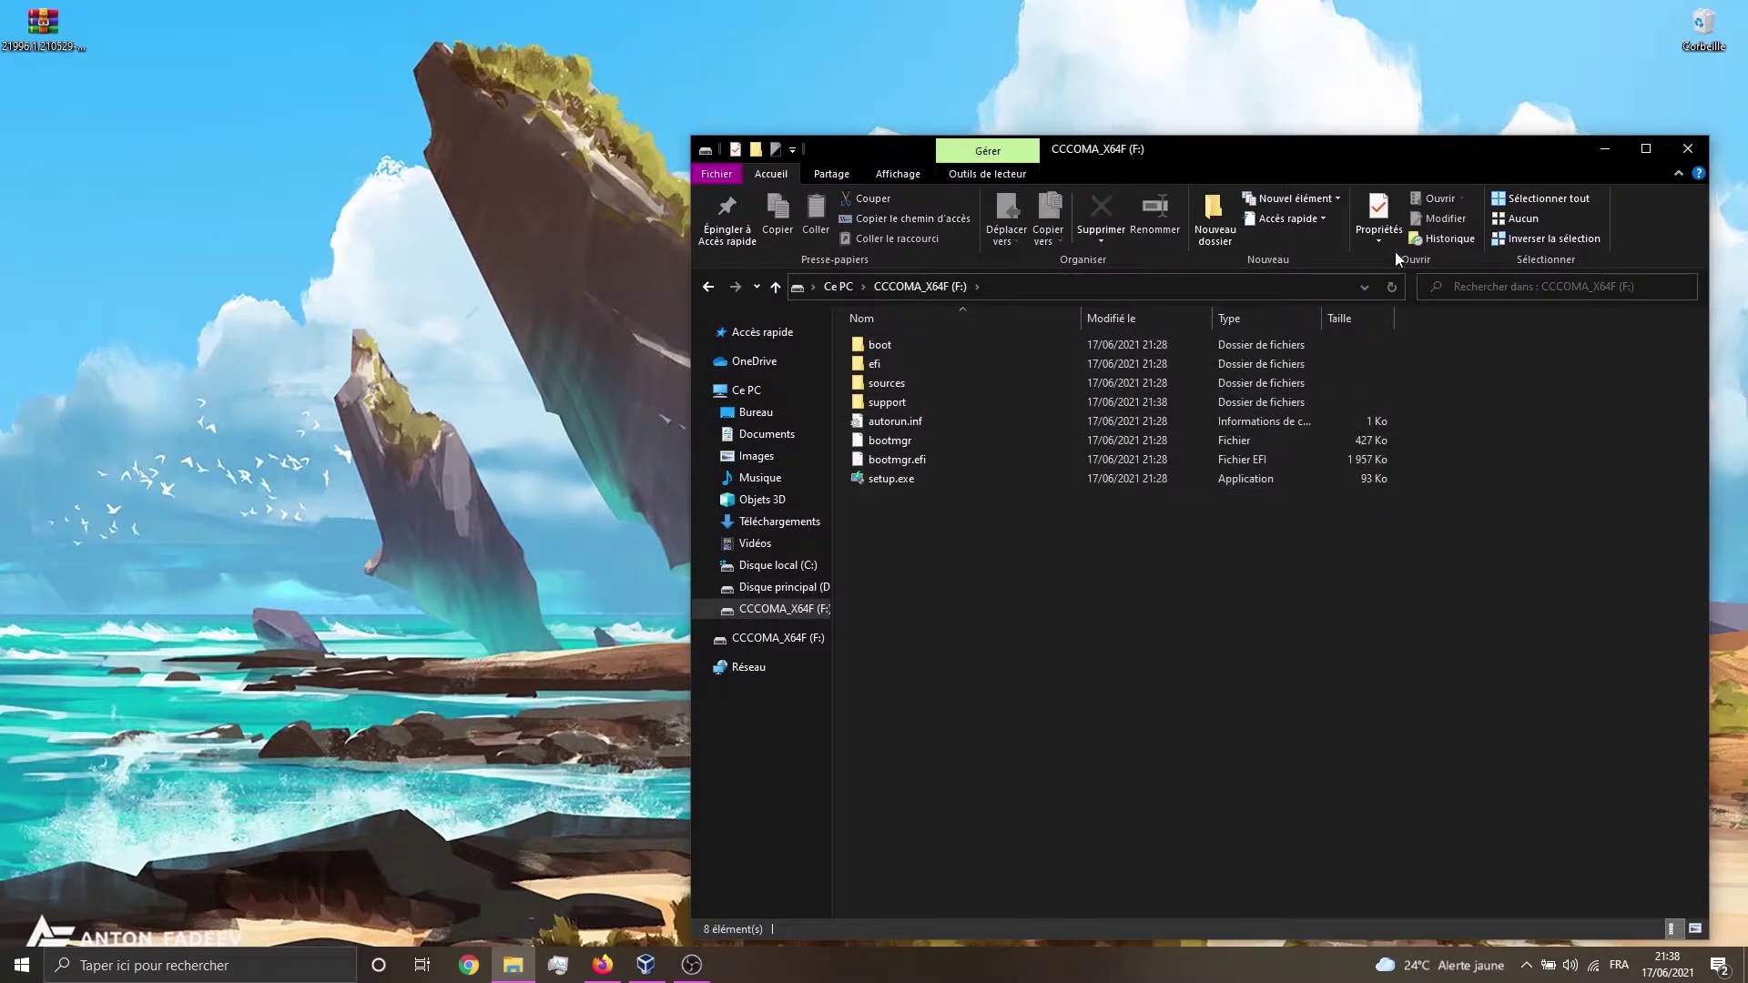
drag(1353, 145, 929, 117)
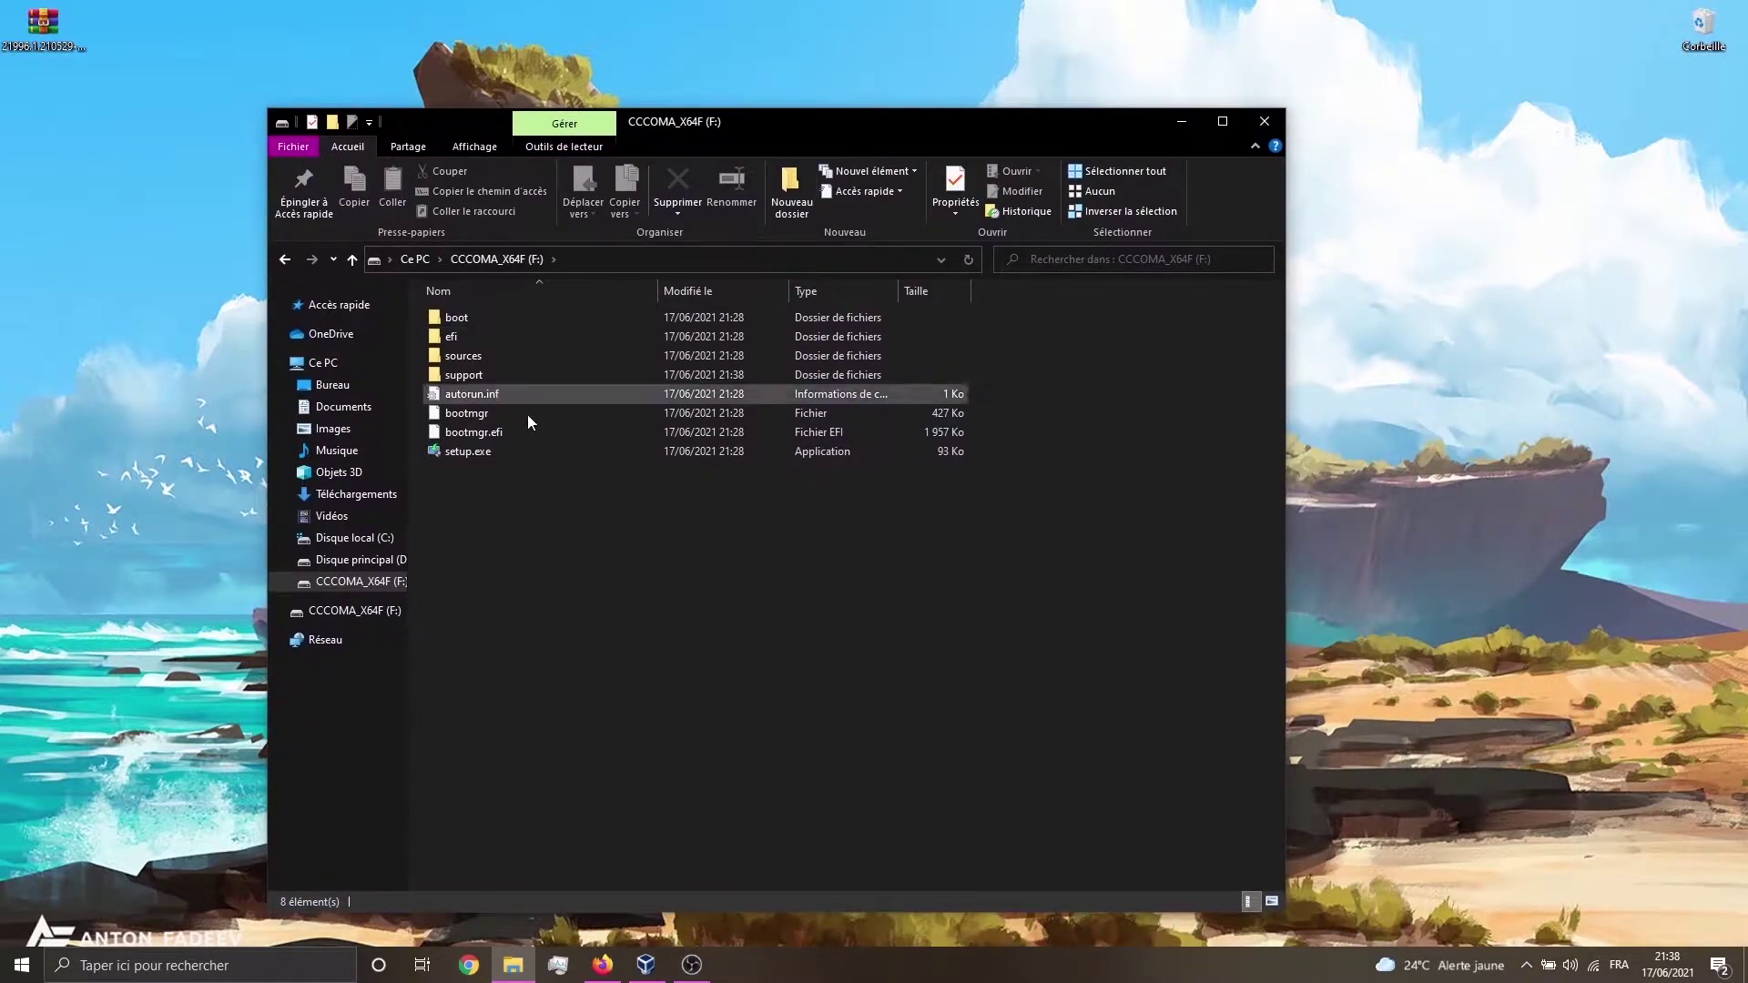
click(1274, 129)
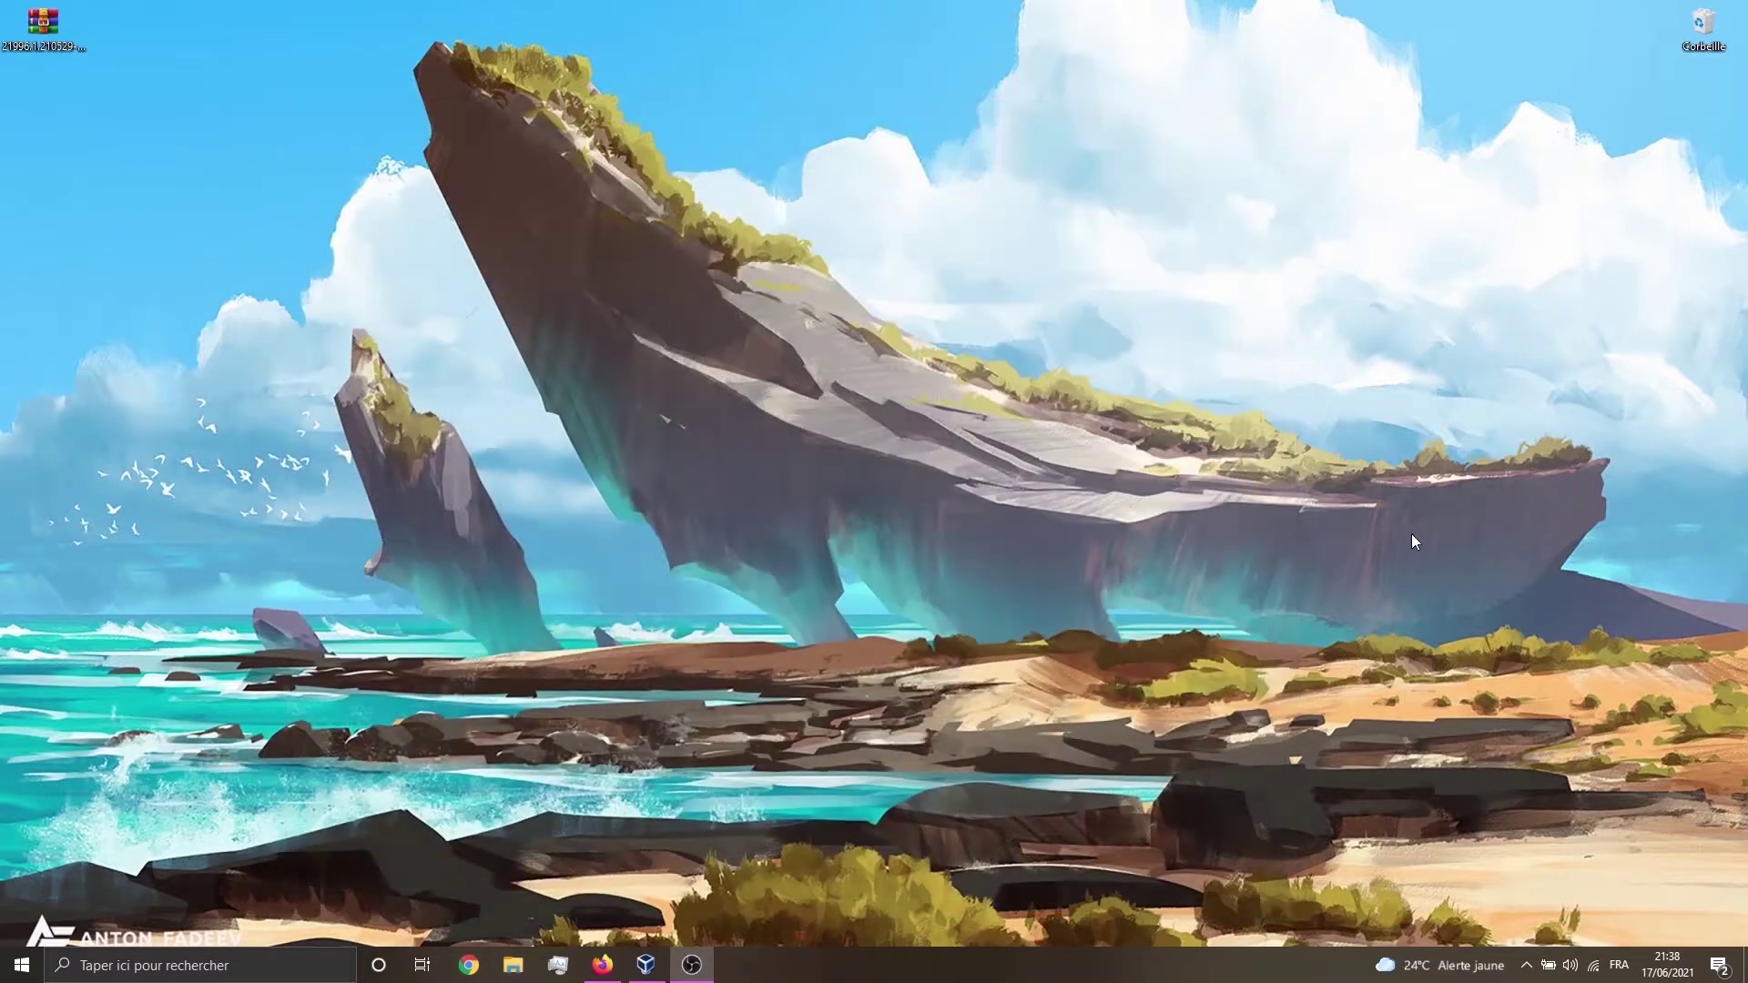
Step: Safely eject the USB flash drive from the computer
click(1529, 959)
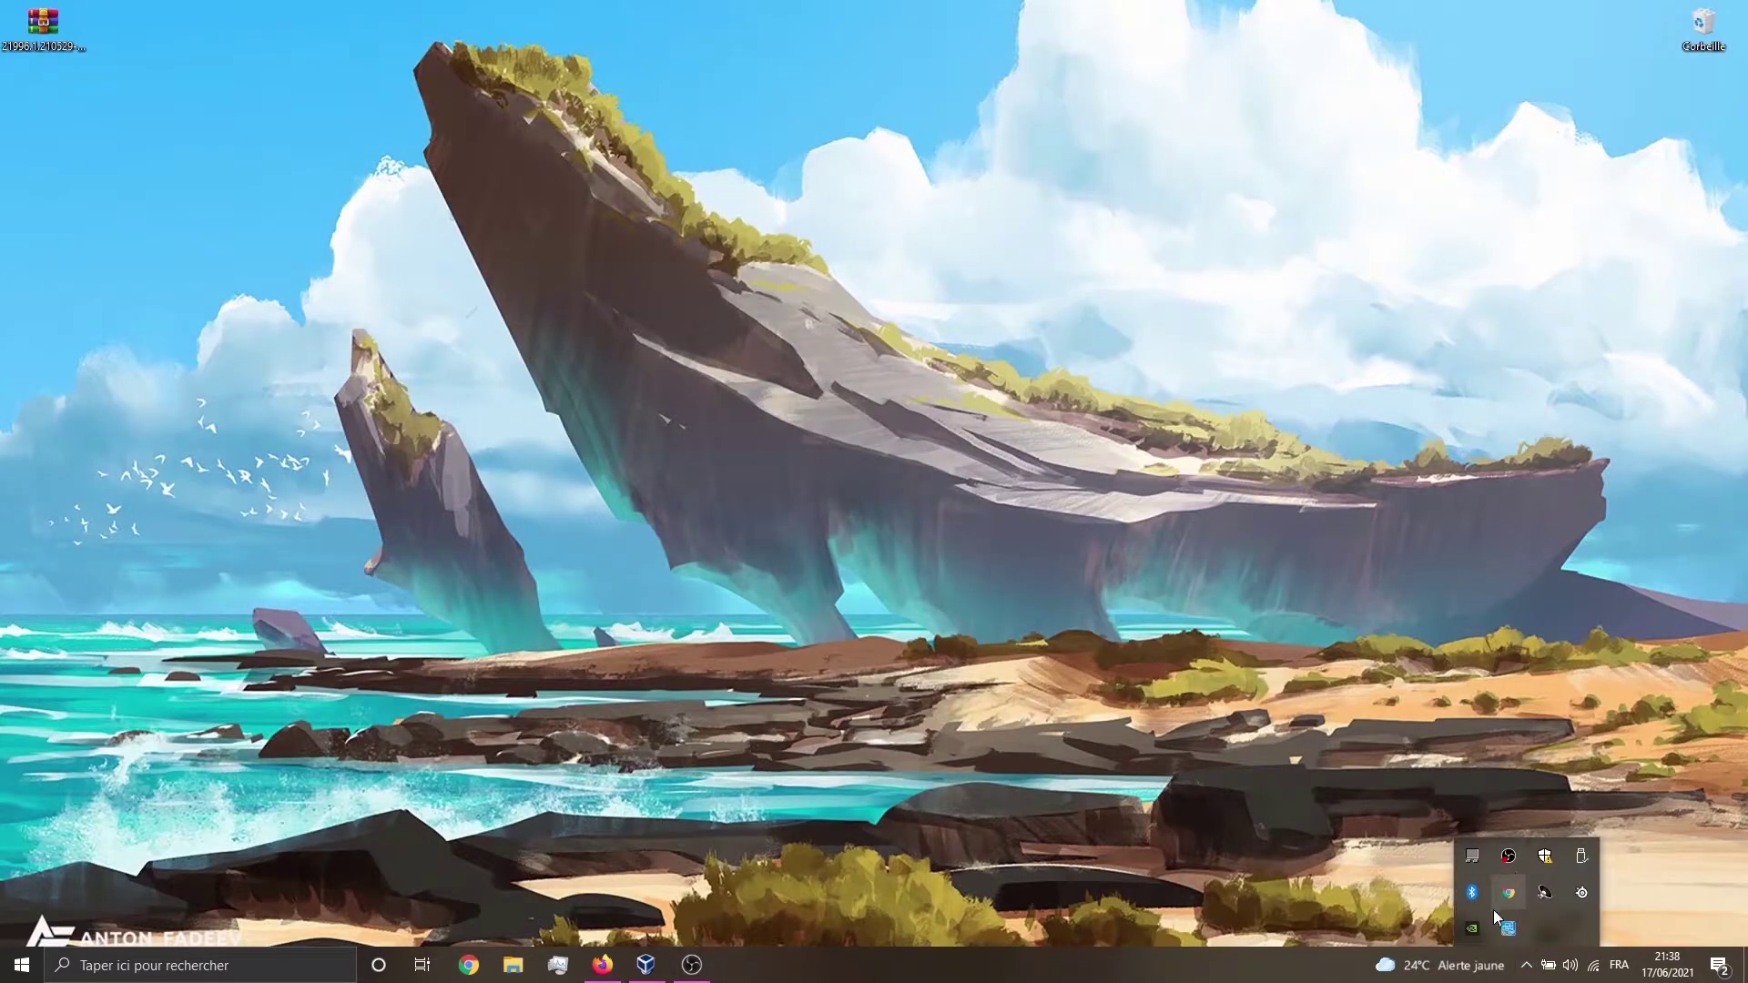
click(1582, 856)
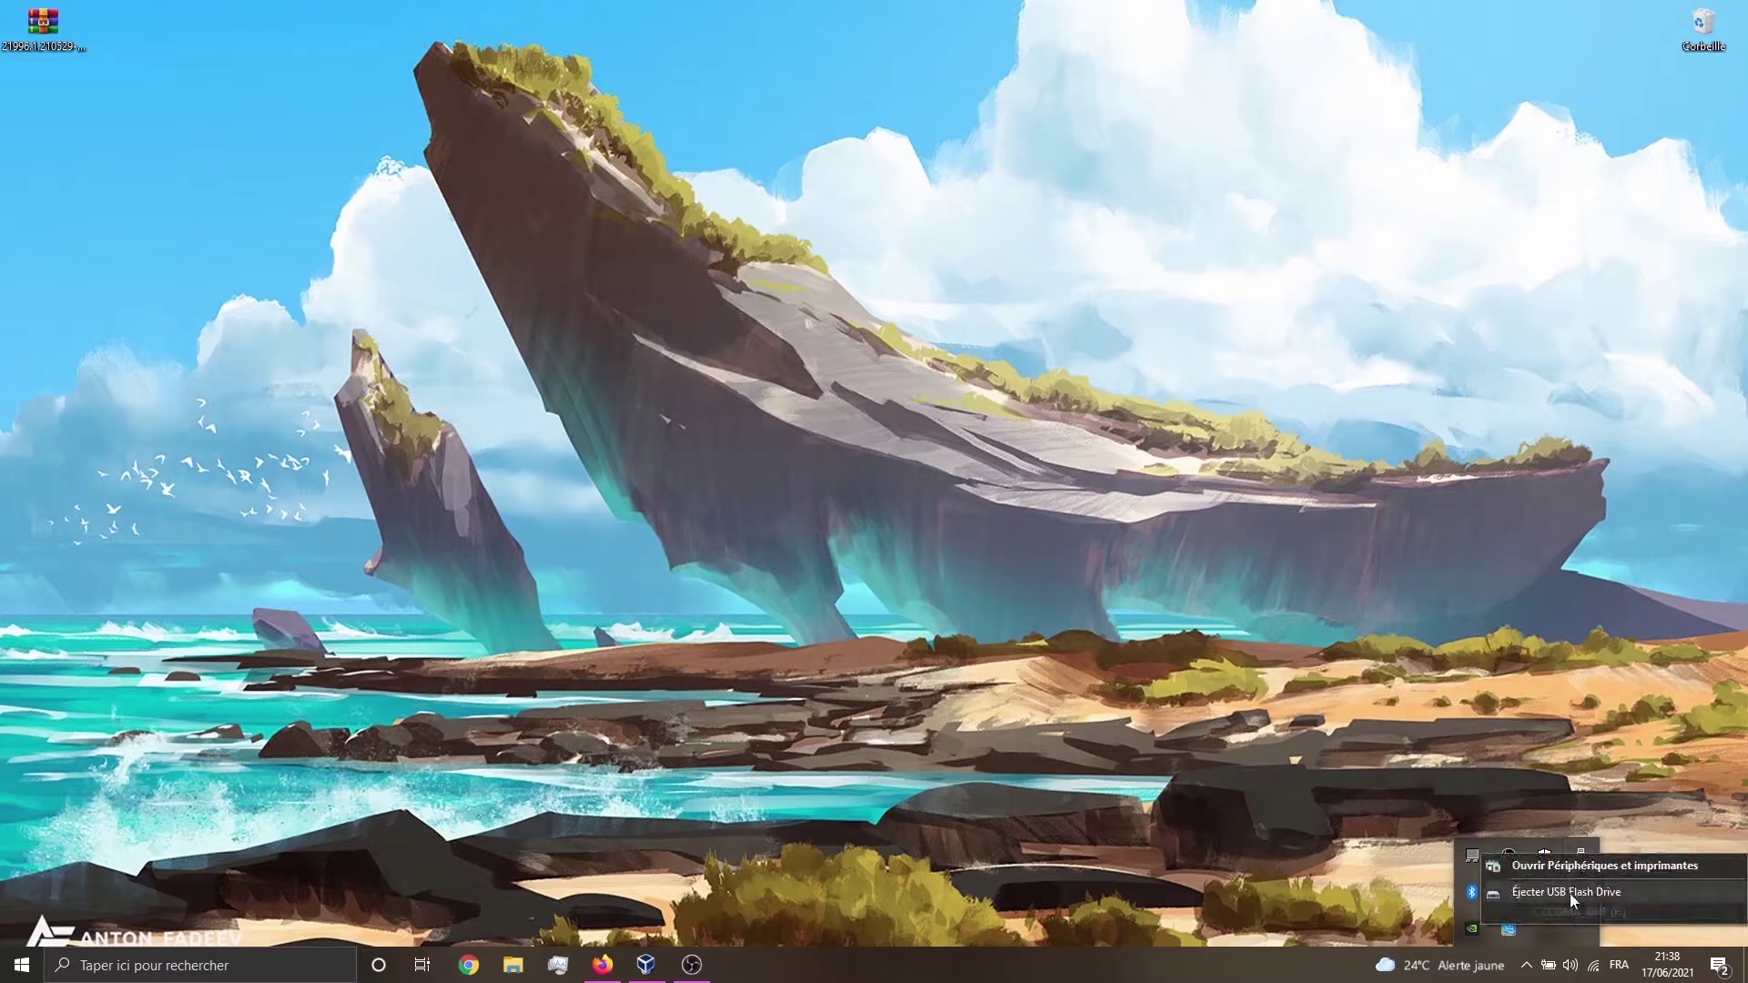
click(1570, 893)
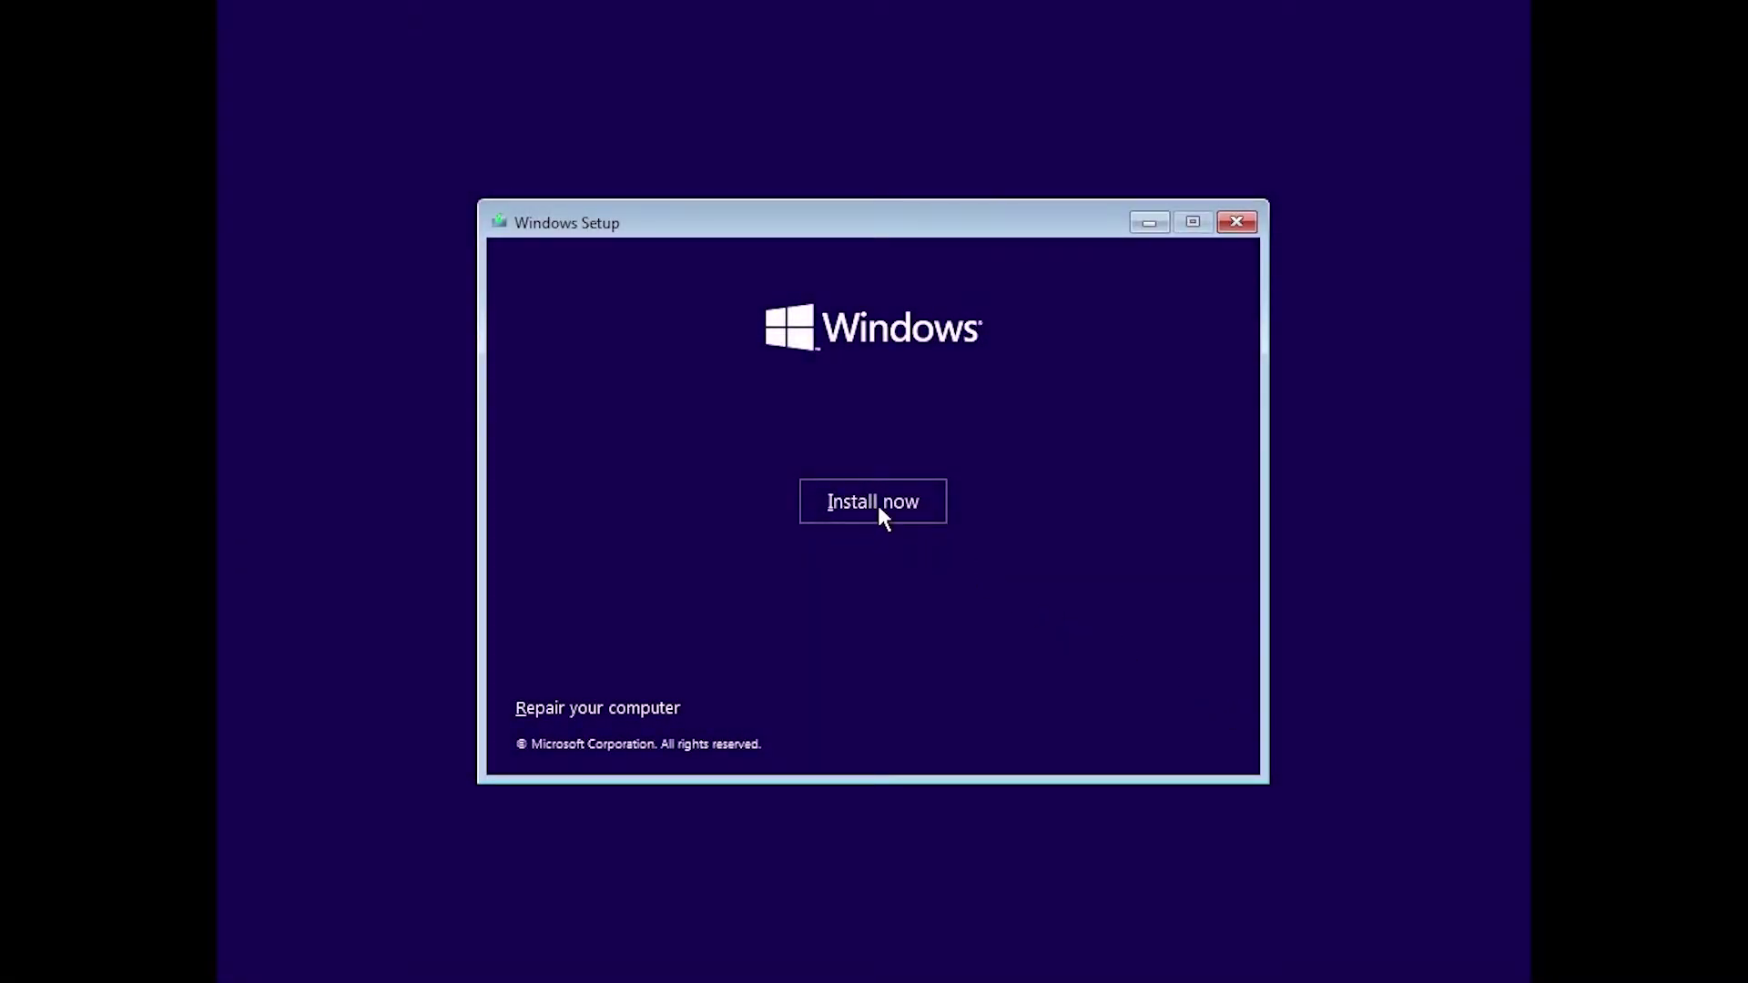
Step: Start the Windows installation without a product key and select the Windows 11 Home edition
click(879, 505)
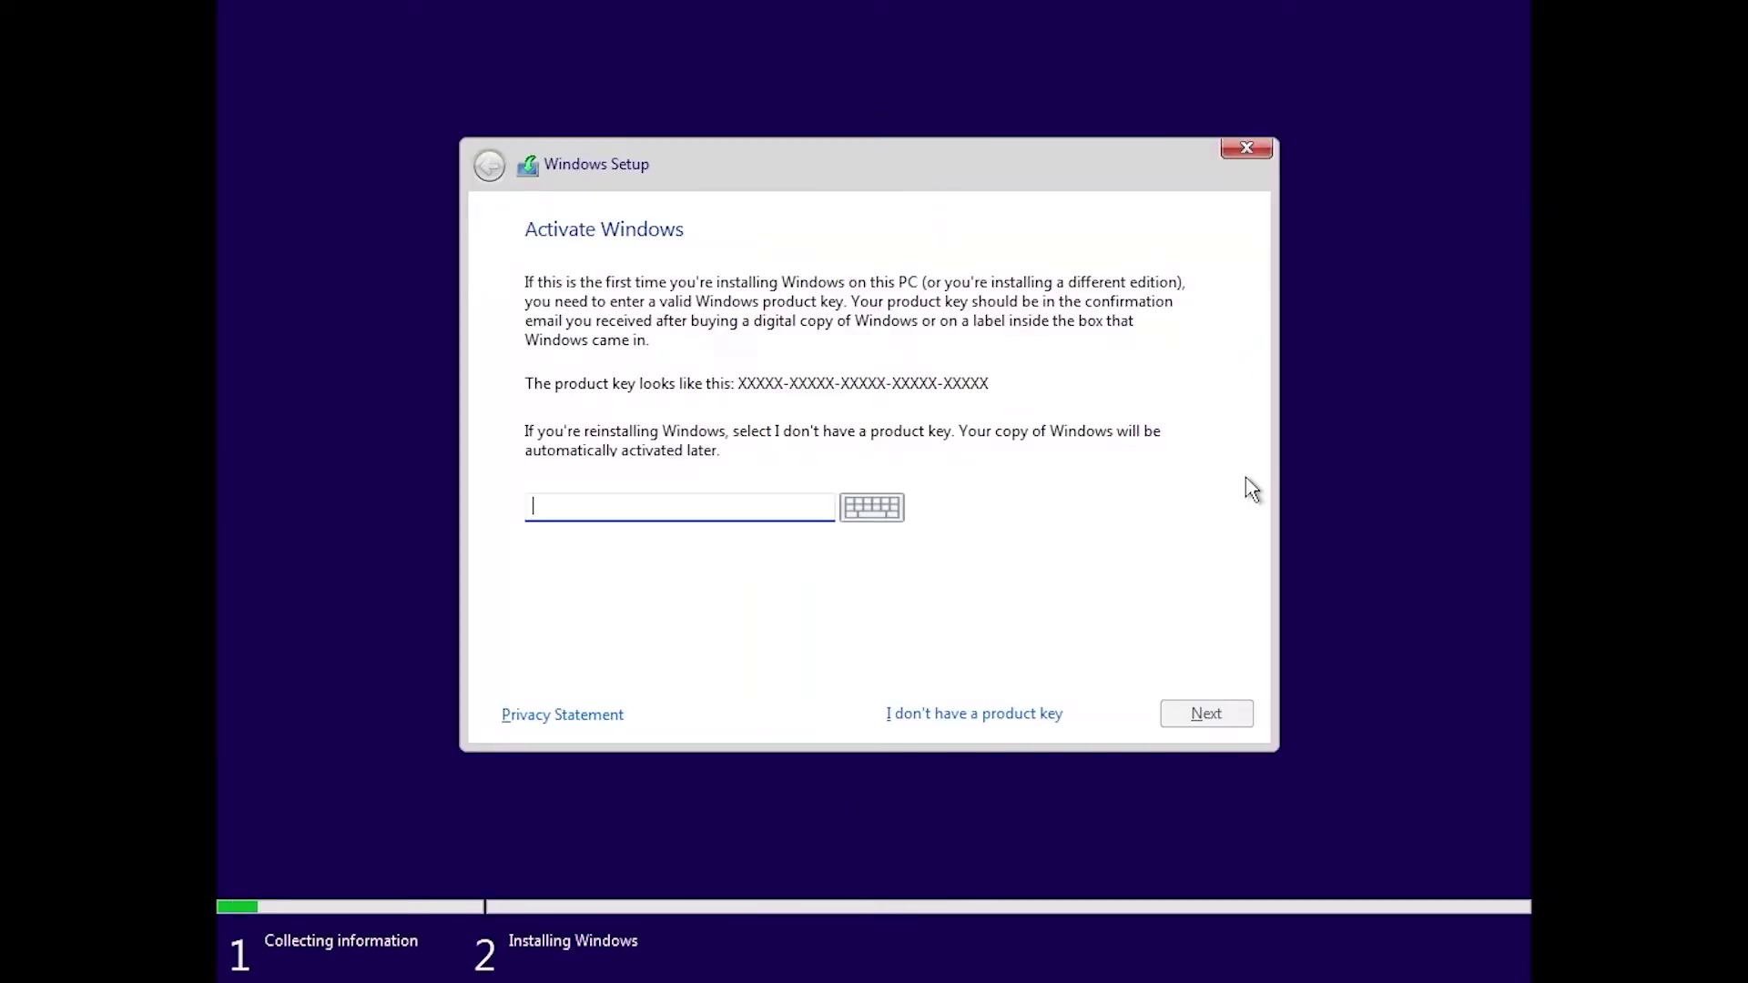
click(984, 715)
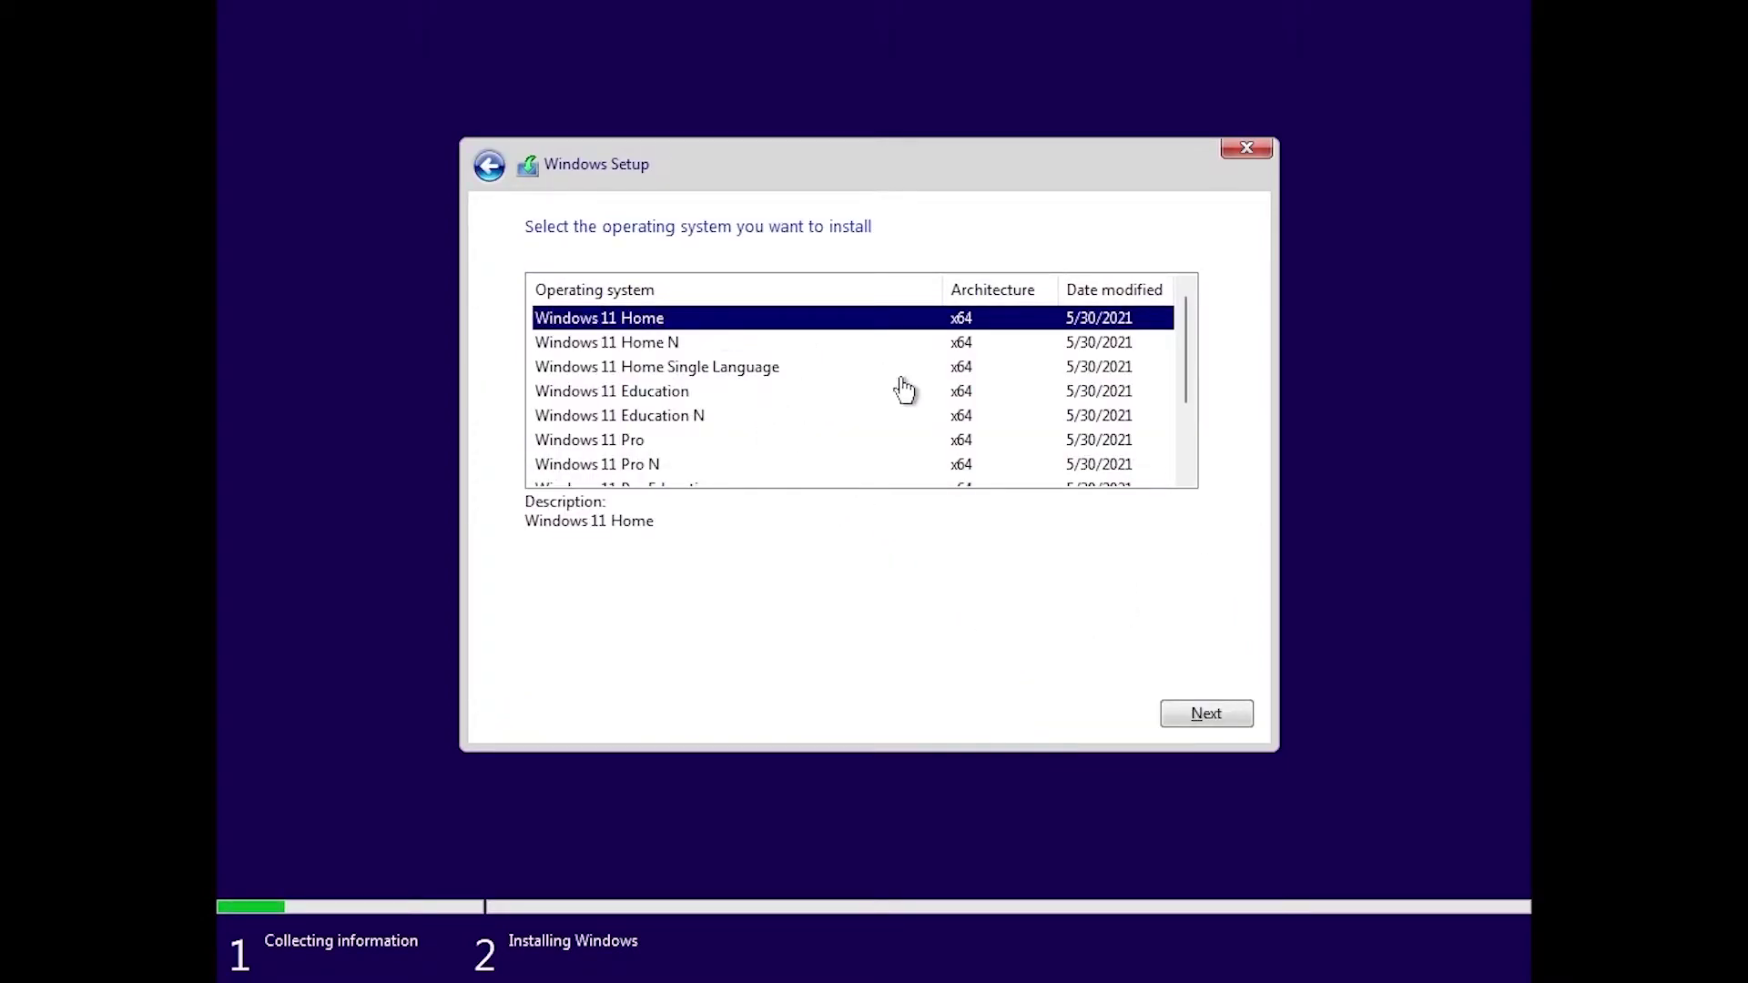
click(1208, 719)
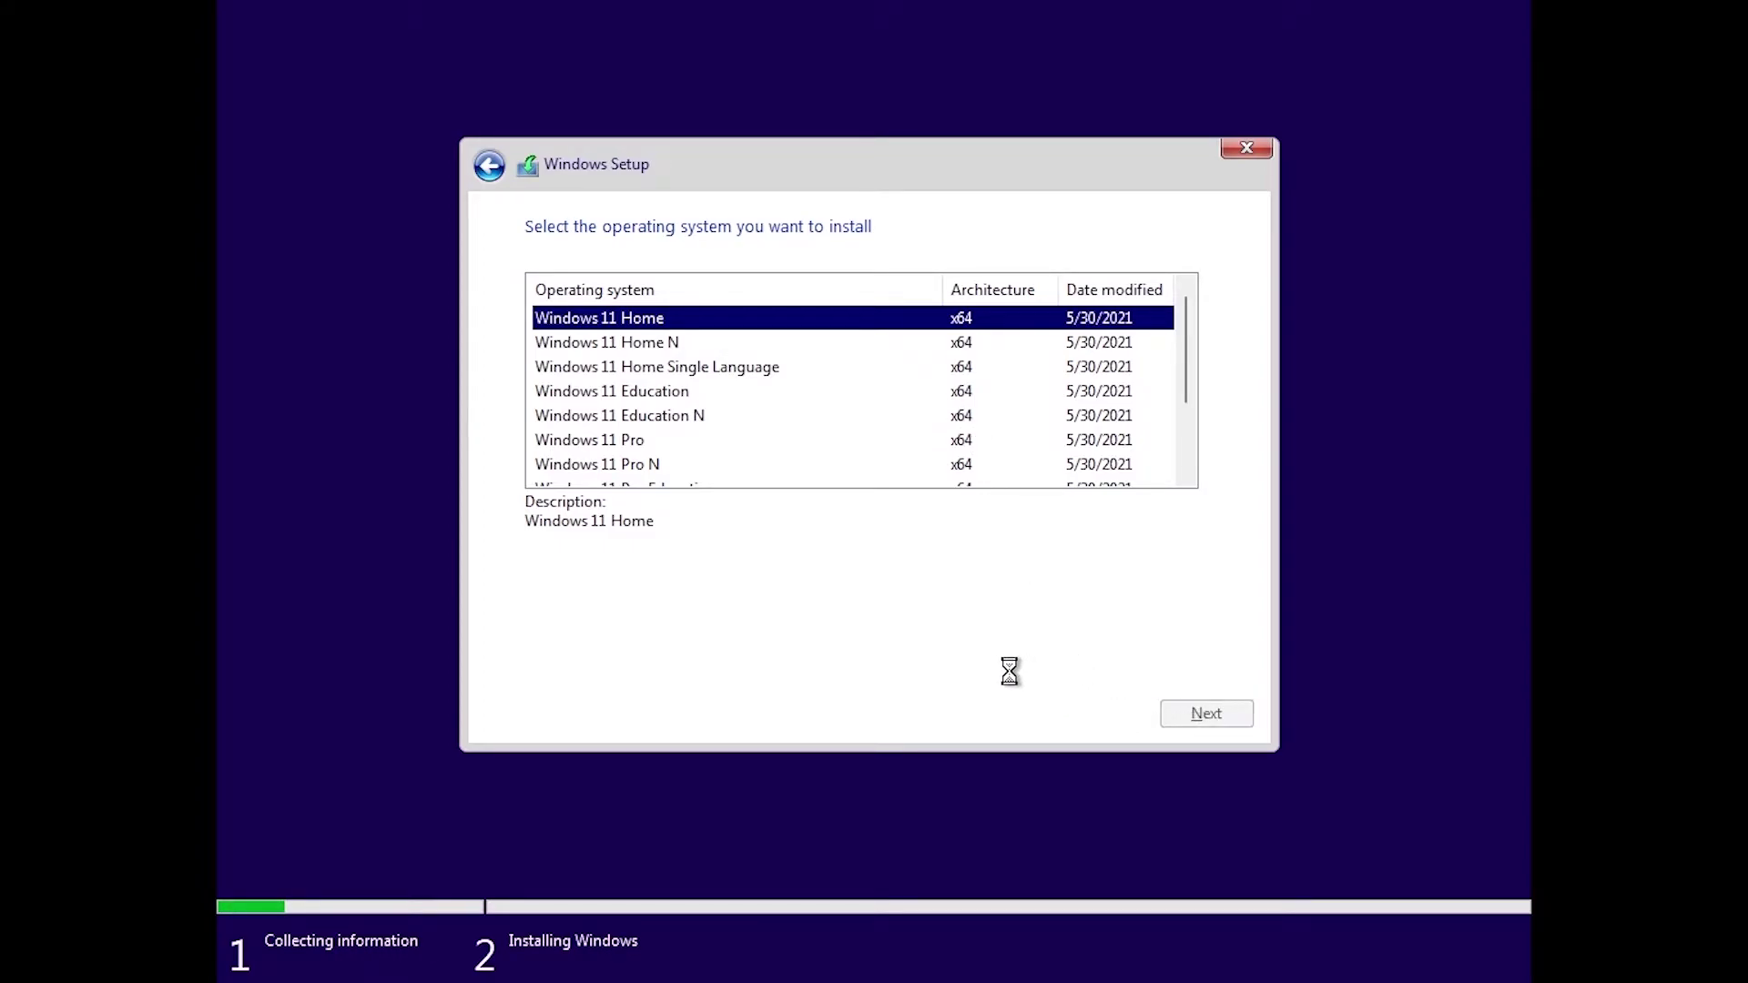
Step: Accept the Microsoft Software License Terms and continue to the installation type choice
scroll(819, 600, down, 4)
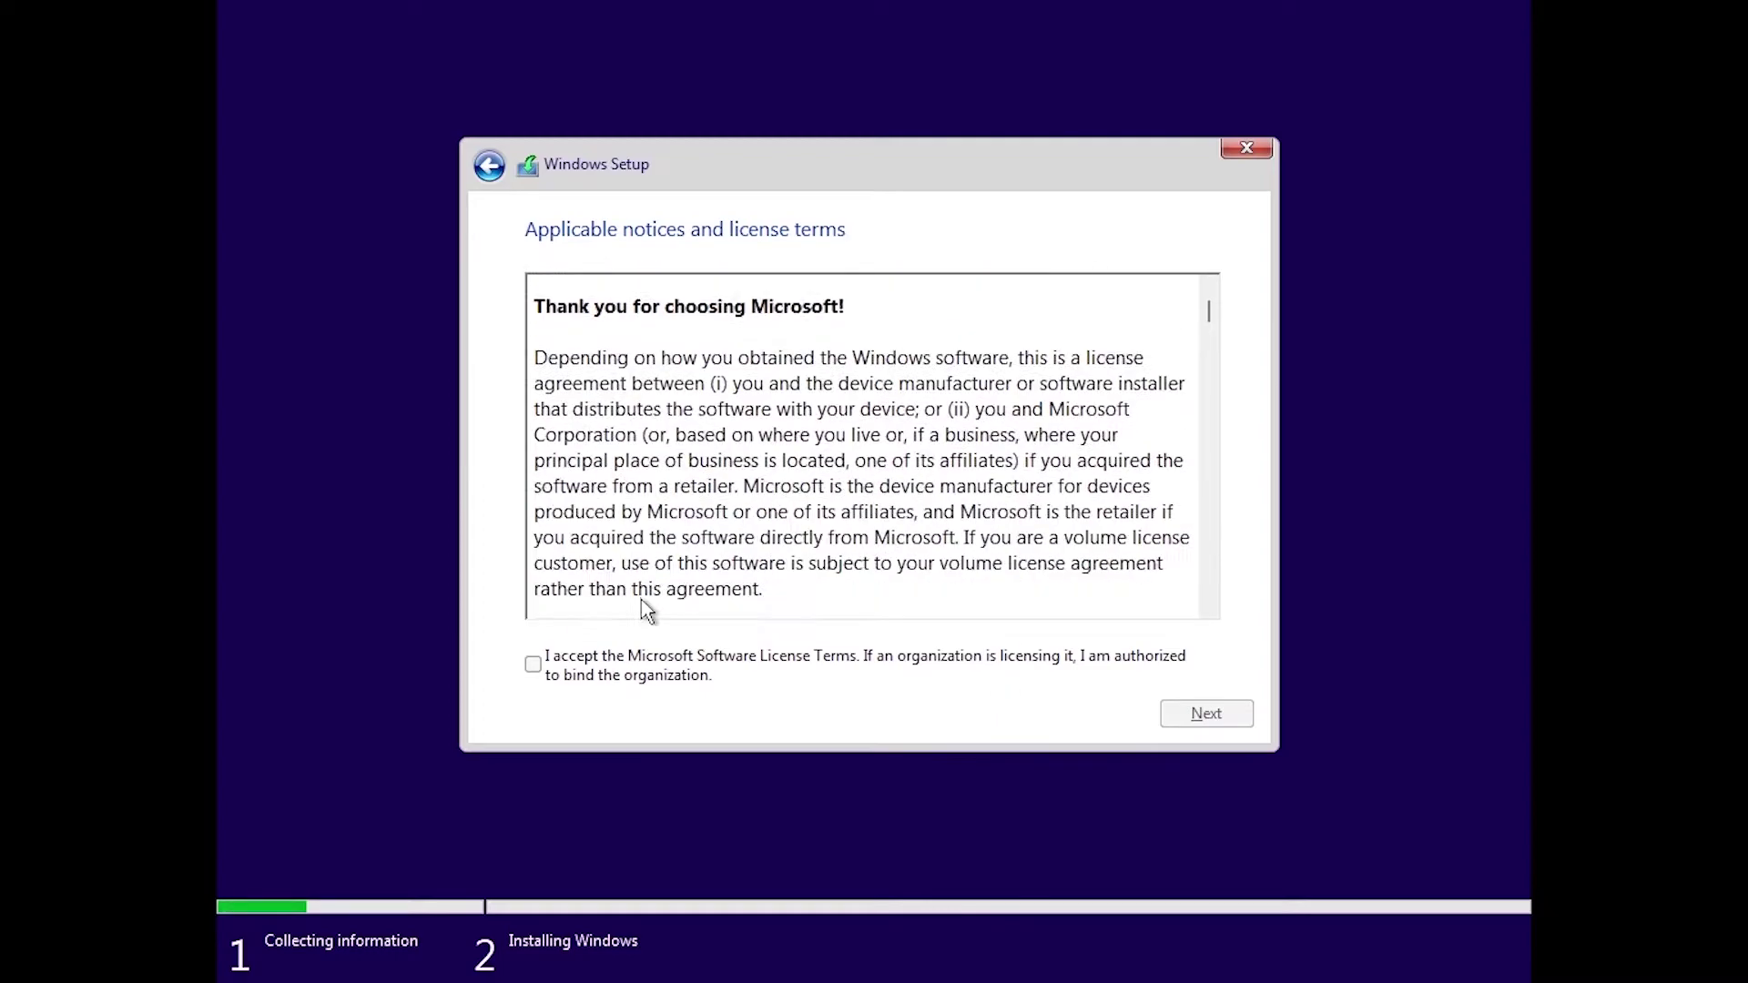
click(533, 664)
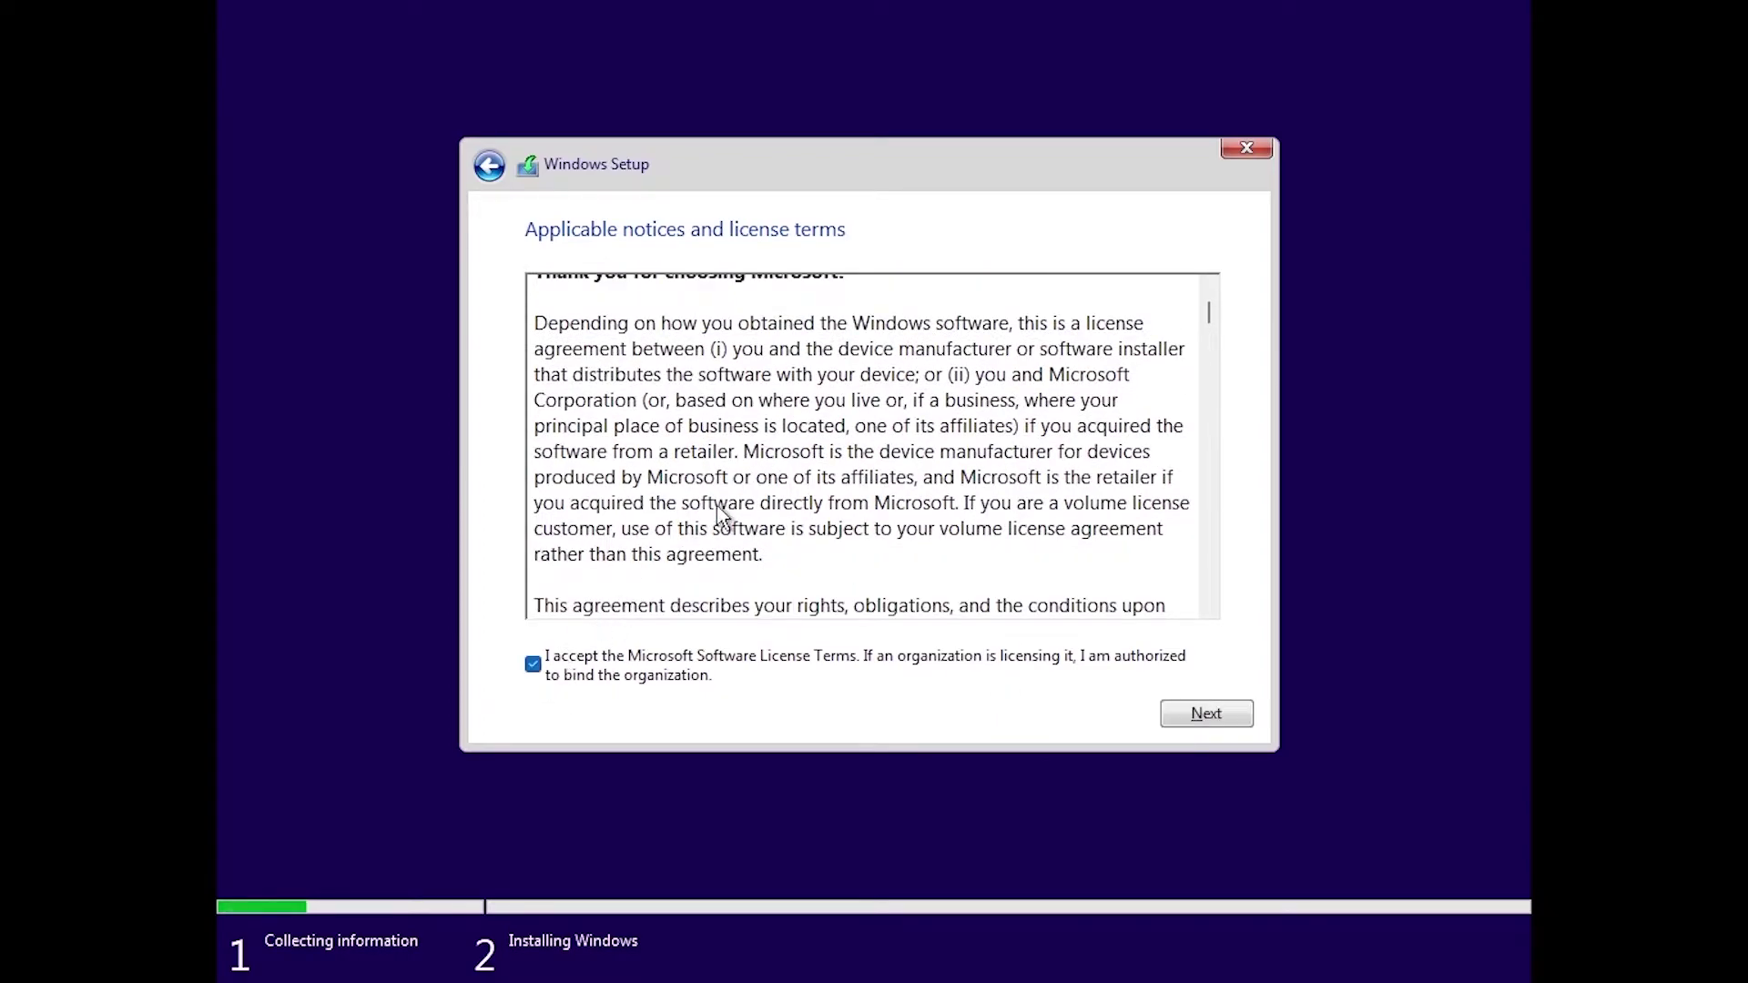
click(1200, 716)
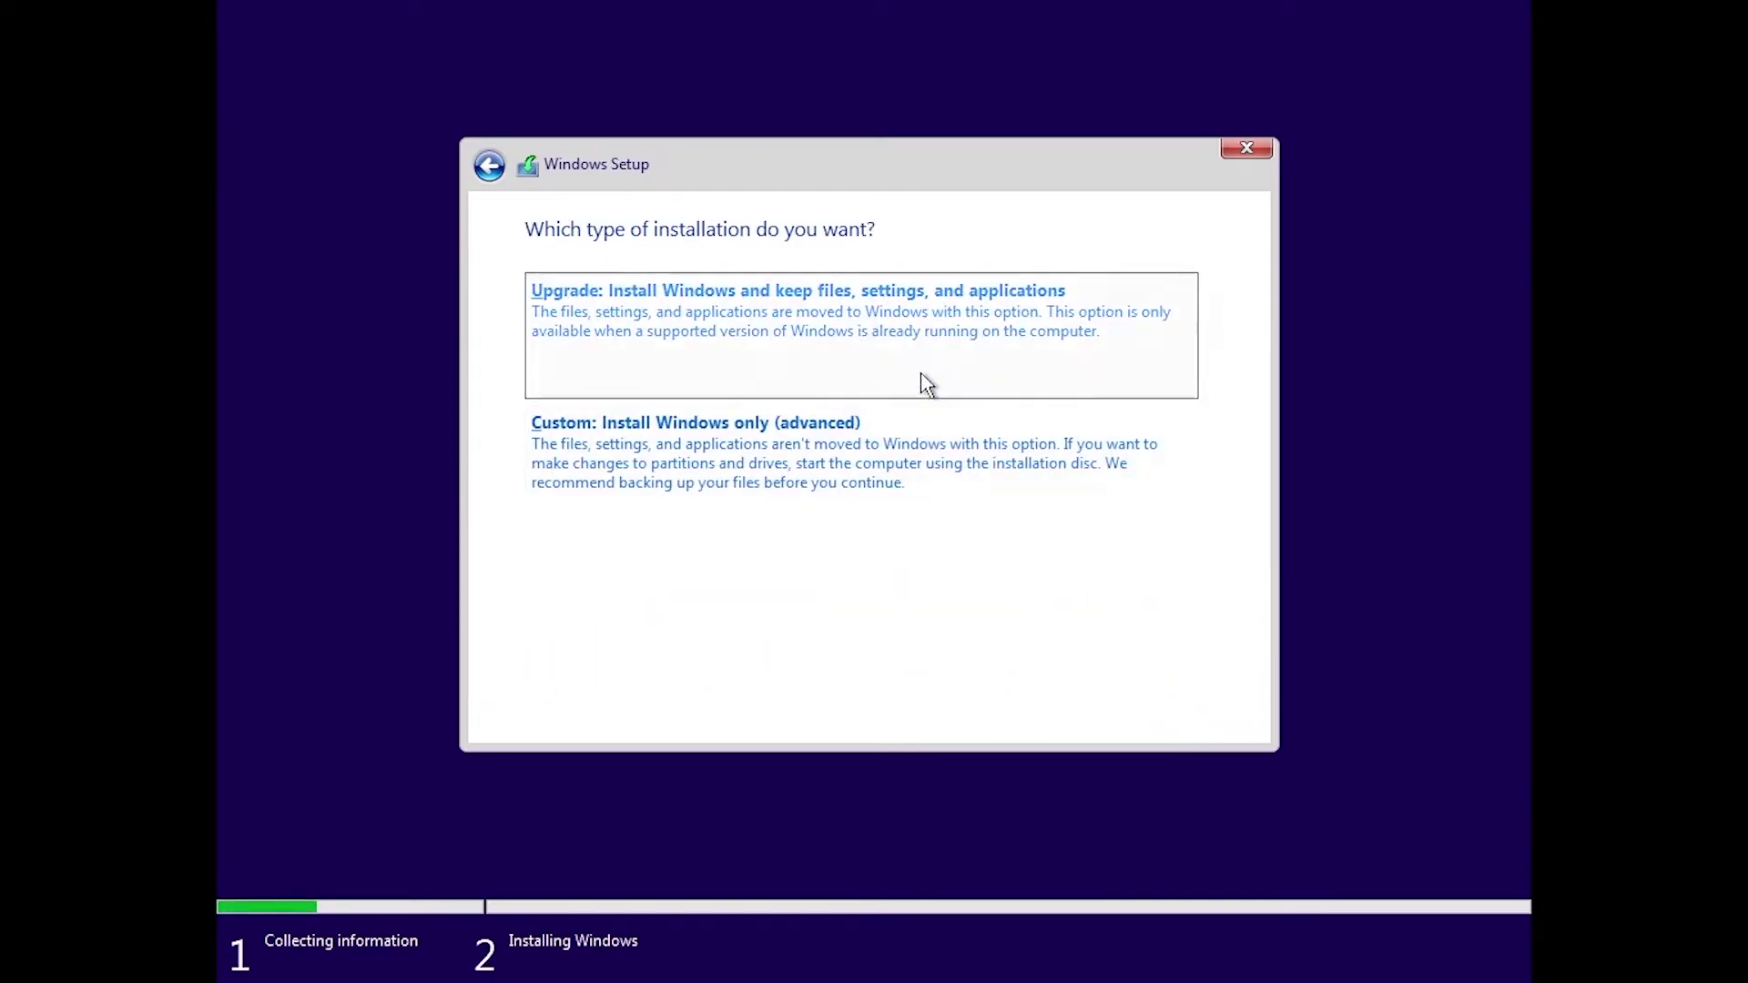
Step: Try the Upgrade installation type that keeps files and settings, and return to the installation type choice
click(933, 329)
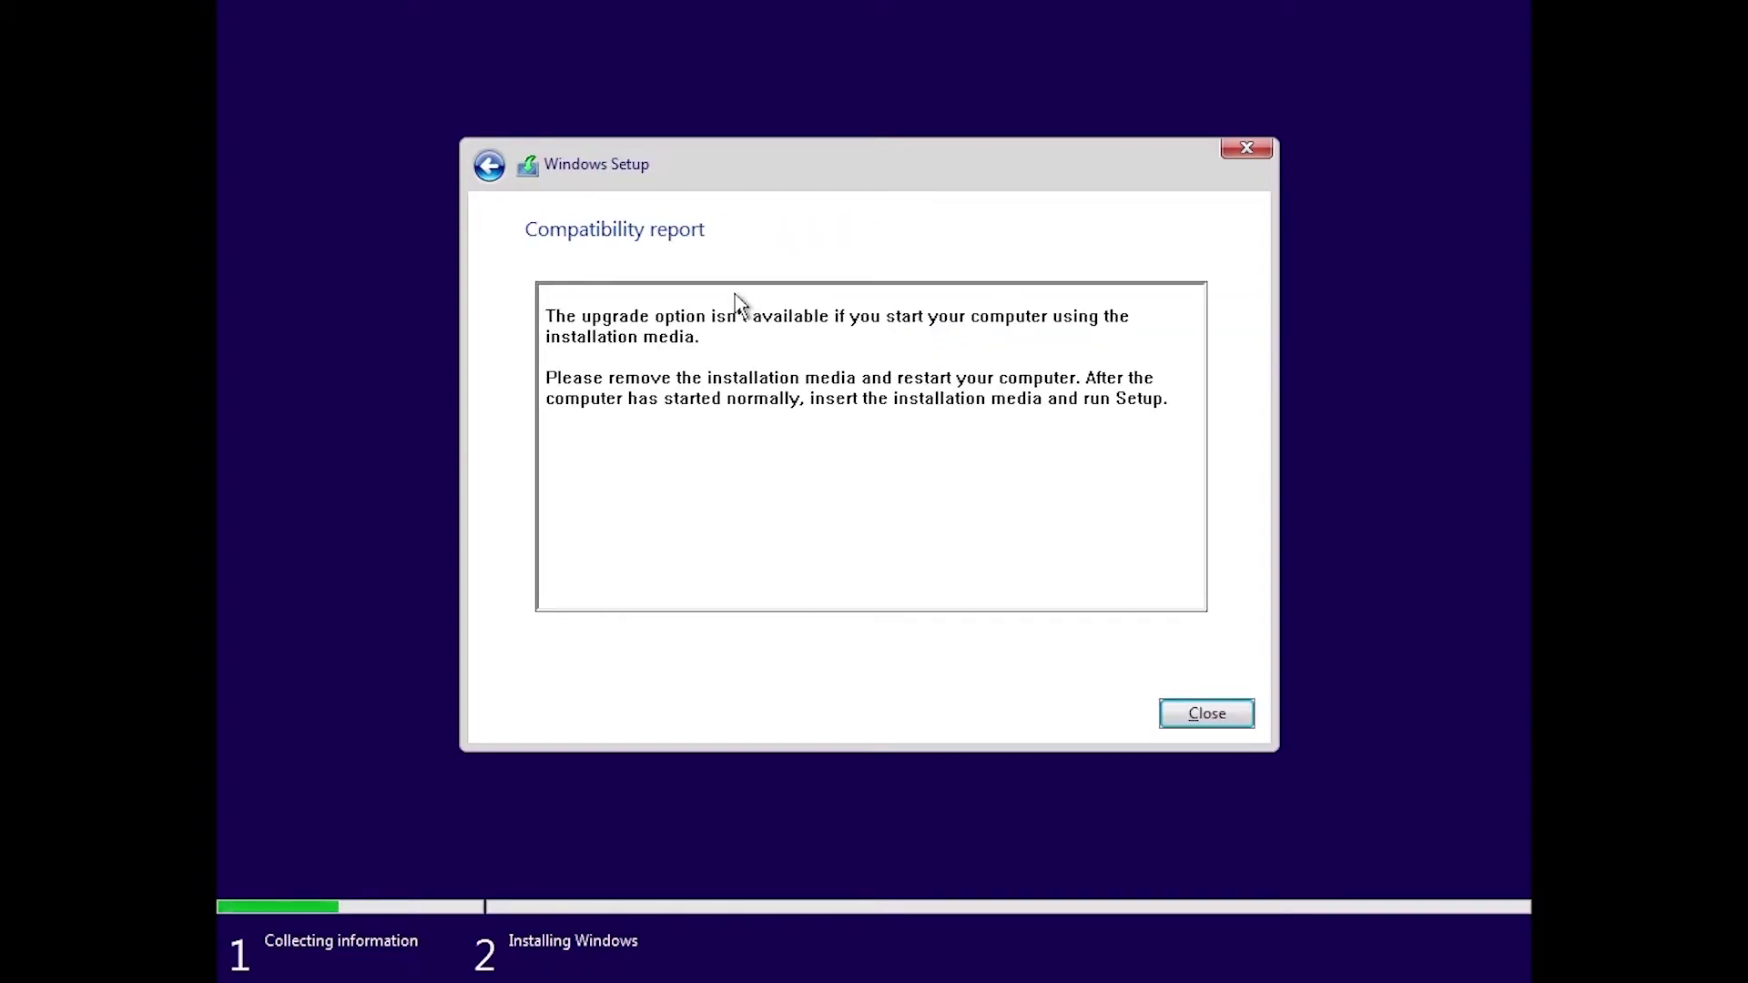
click(487, 167)
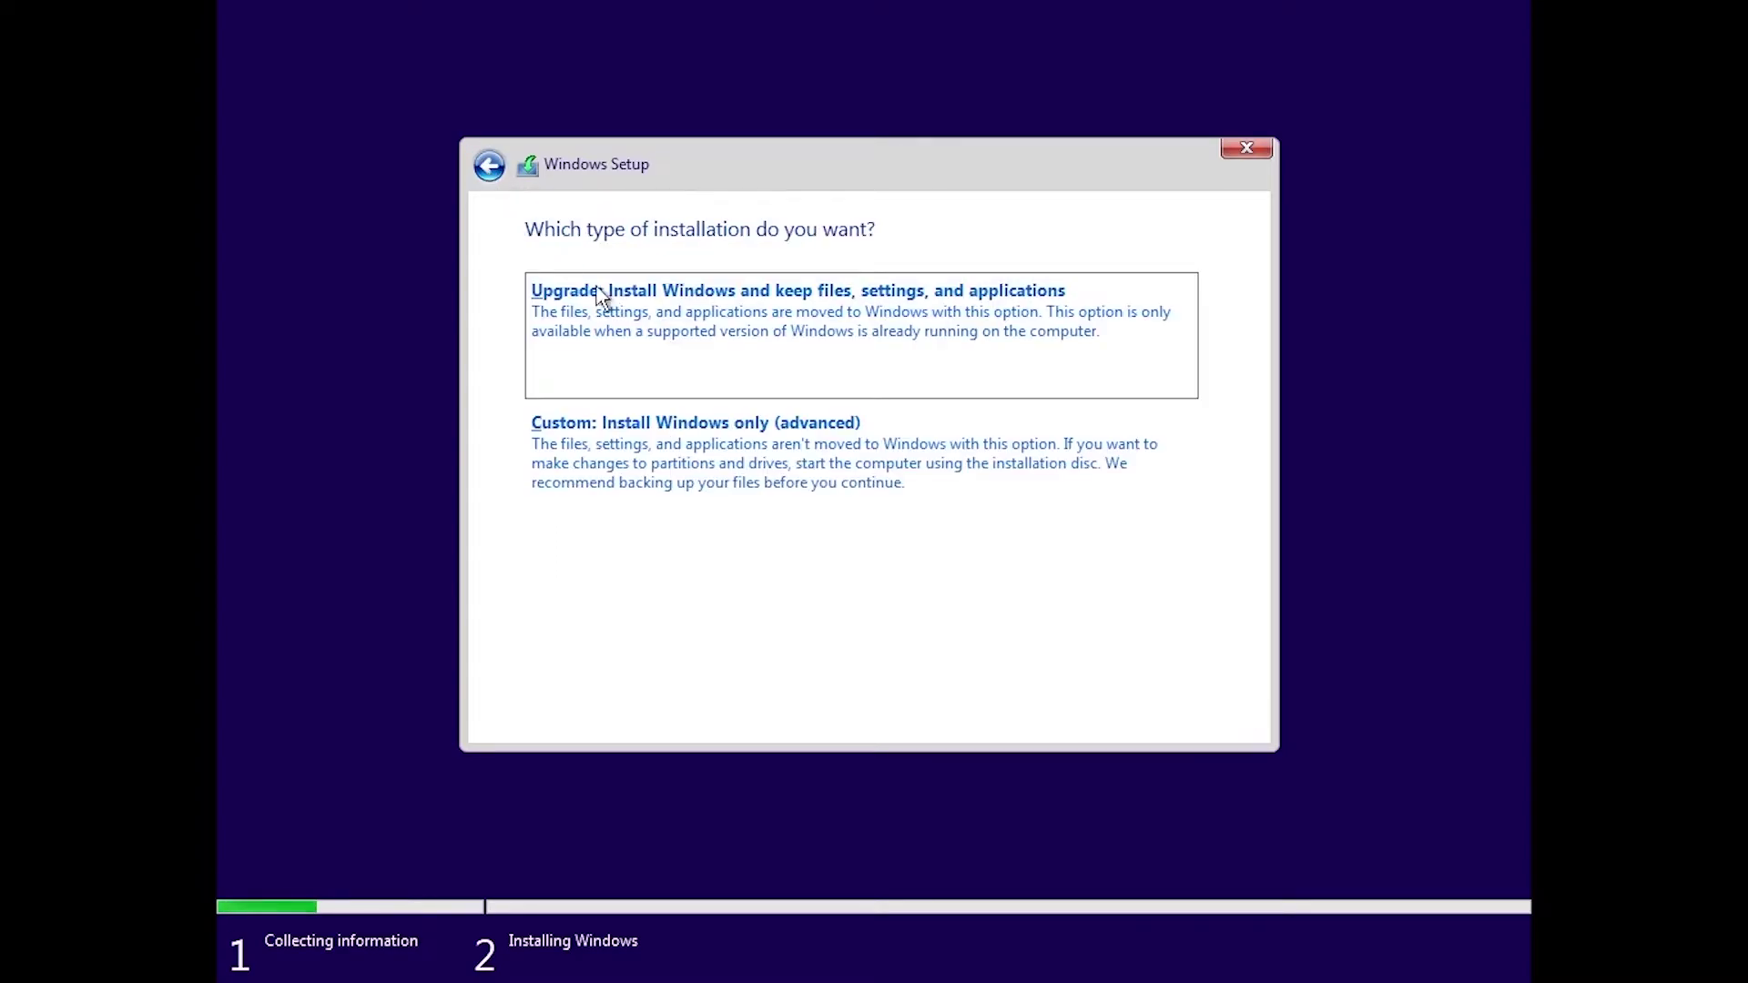
Step: Run a custom installation of Windows on the Drive 0 unallocated space and restart the computer immediately
click(704, 436)
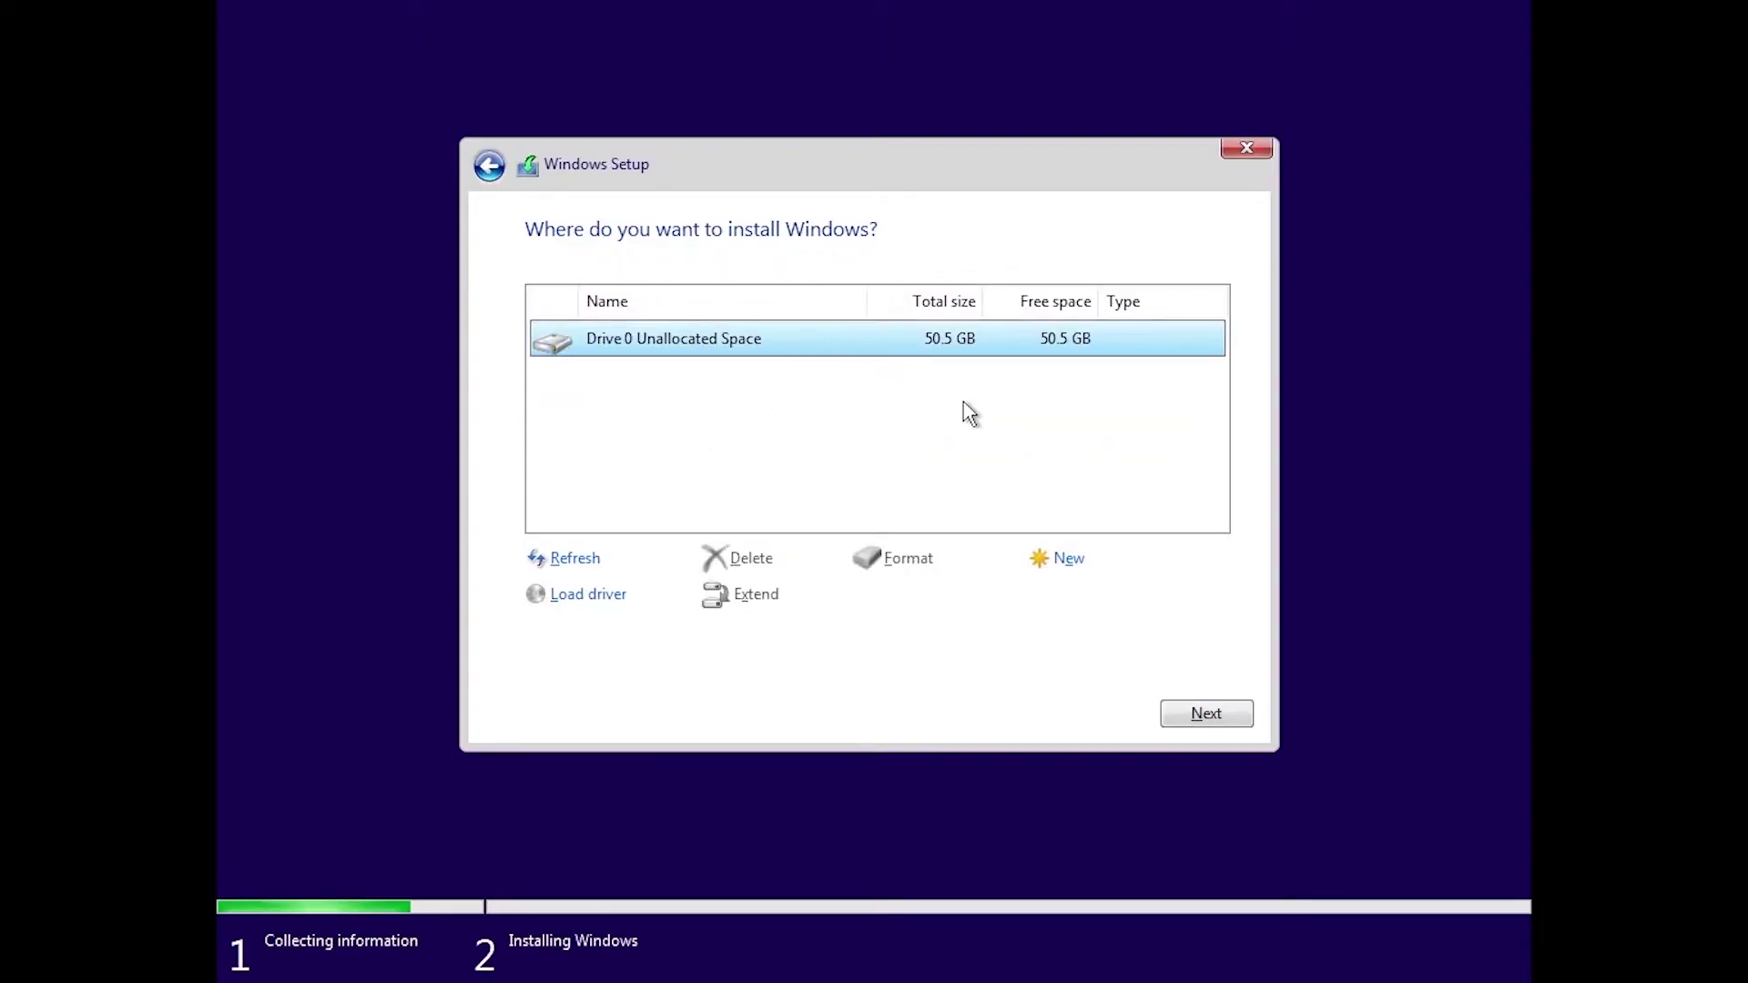
click(1204, 715)
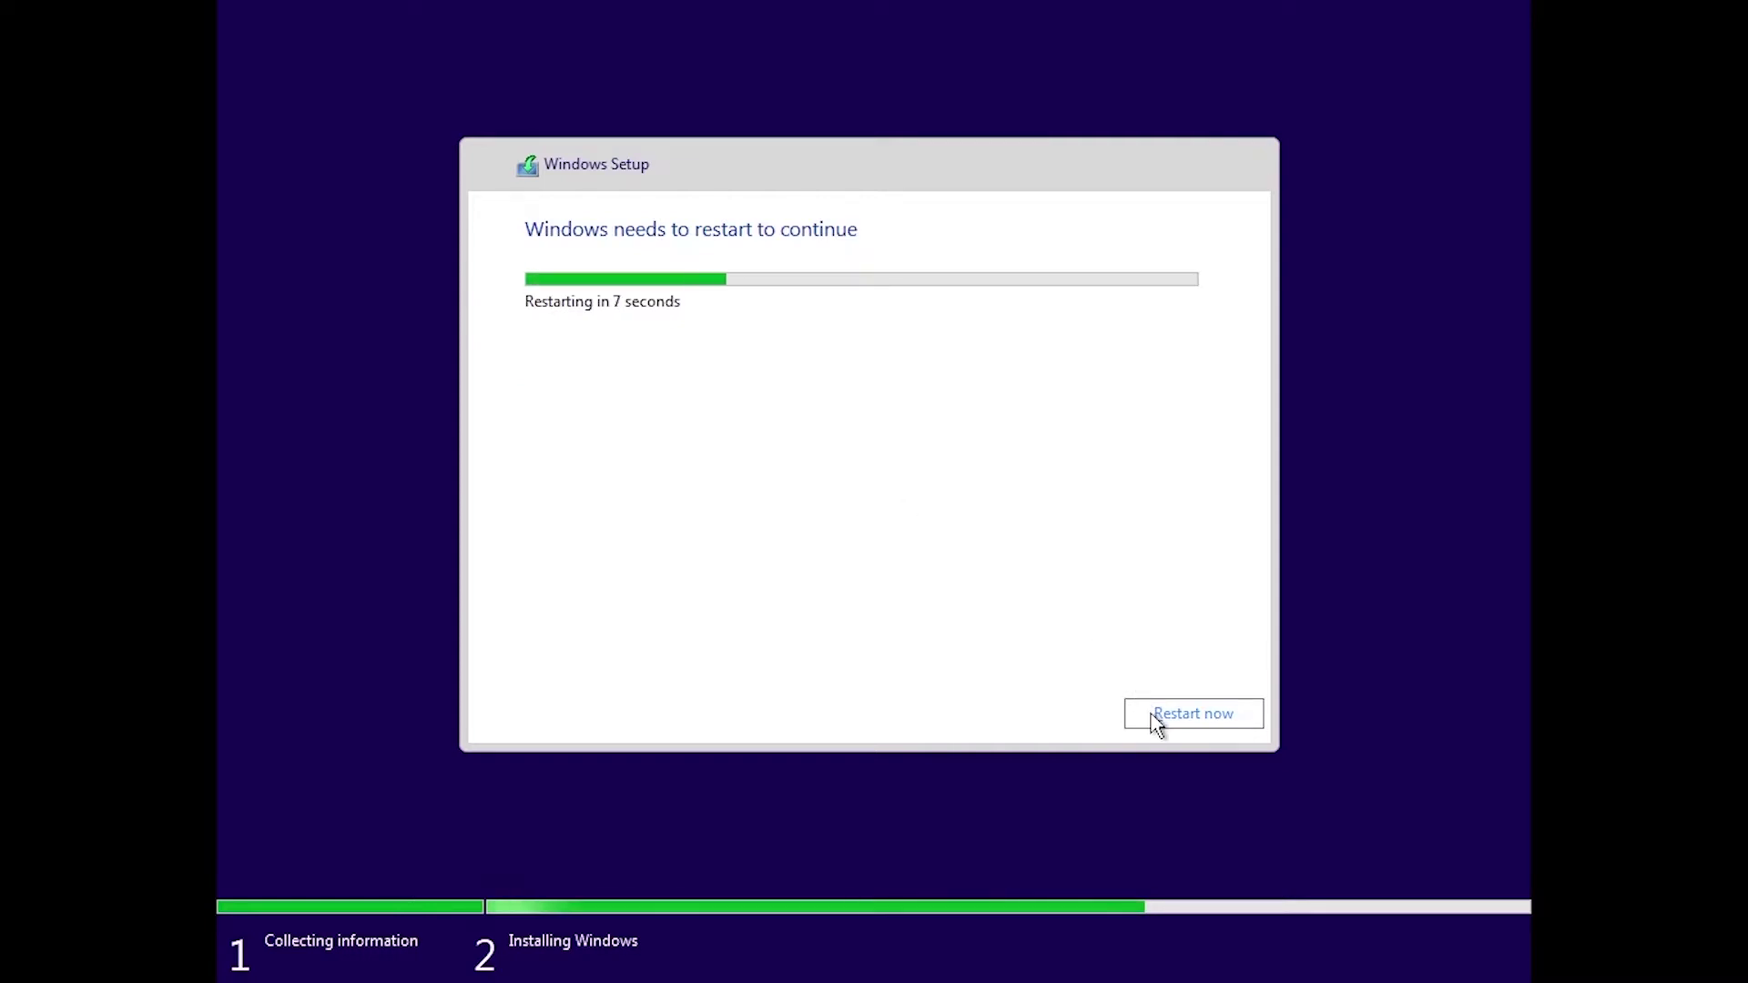
click(1156, 717)
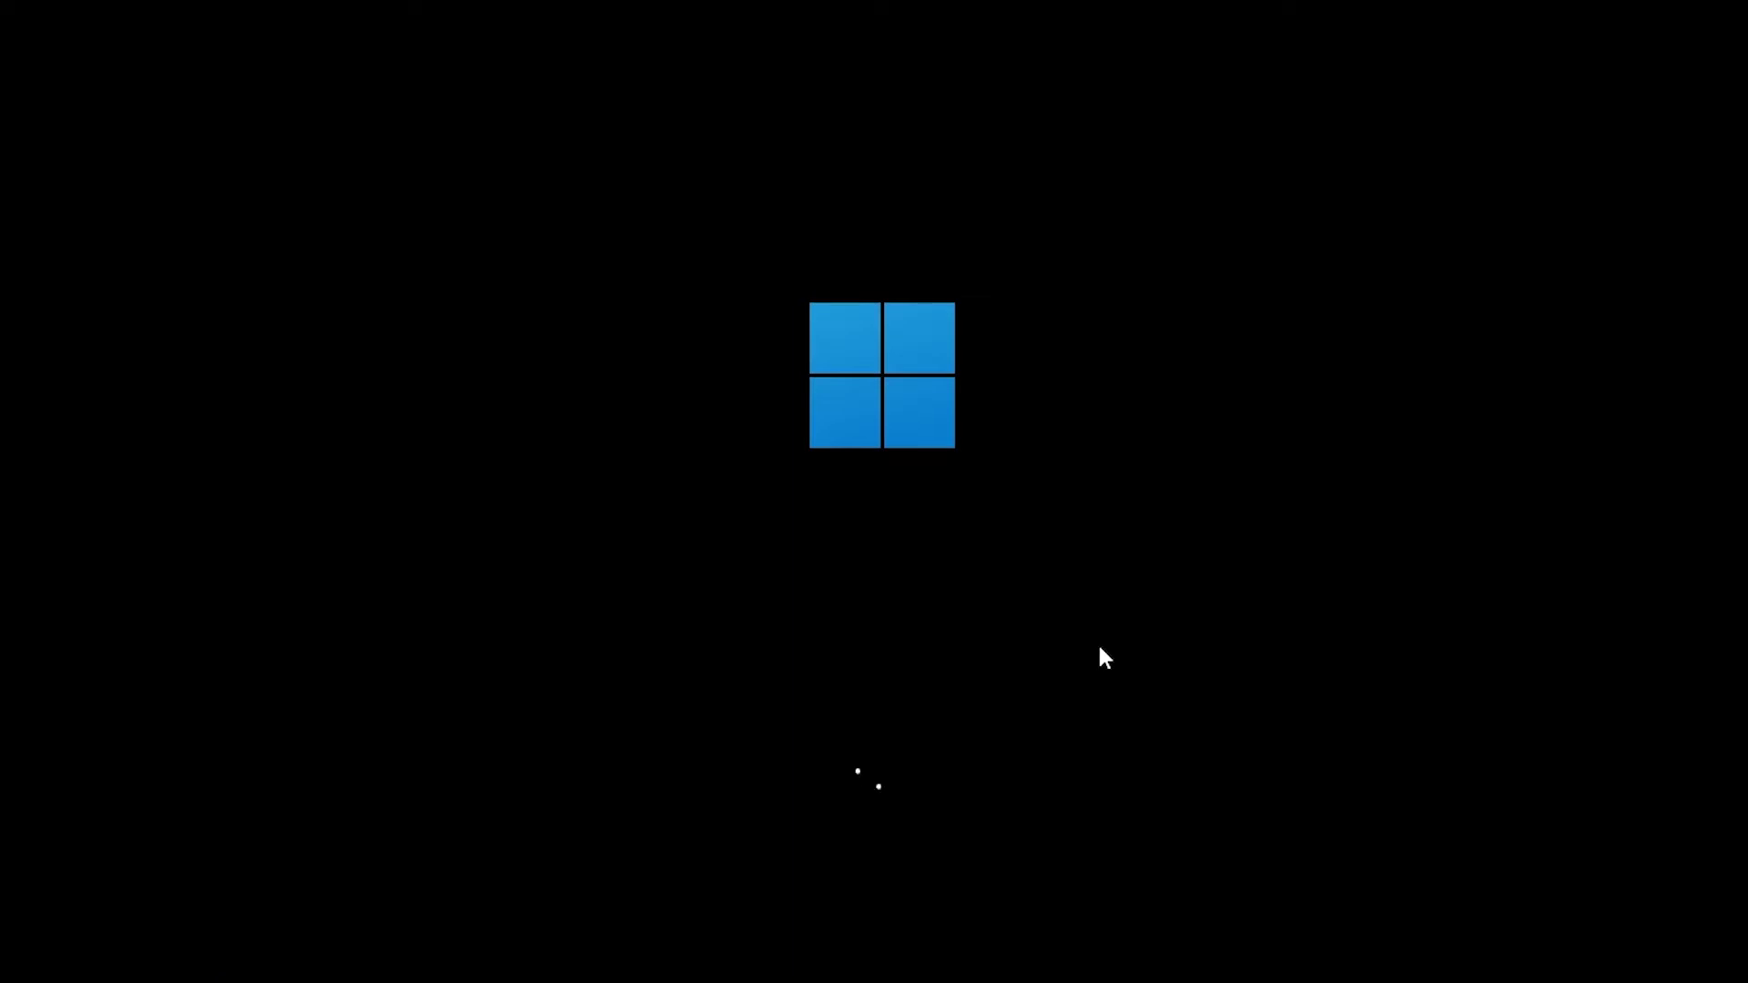